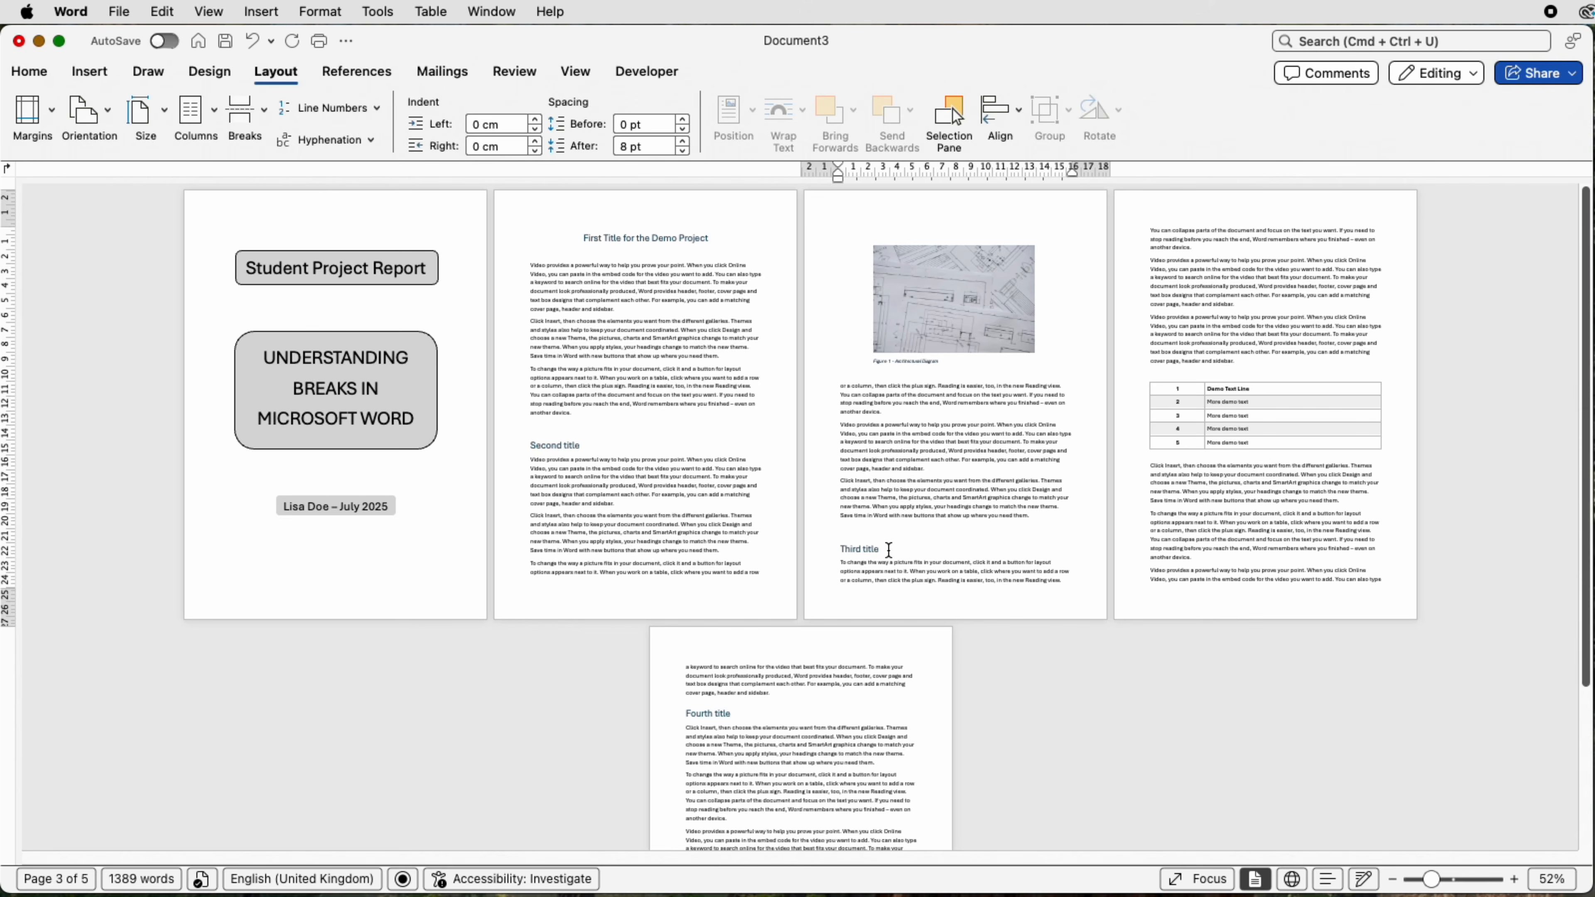
Insert a page break directly before the "Third title" heading on page 3
{"action": "left_click", "coordinate": [838, 549]}
{"action": "left_click_drag", "start_coordinate": [1431, 881], "coordinate": [1457, 882]}
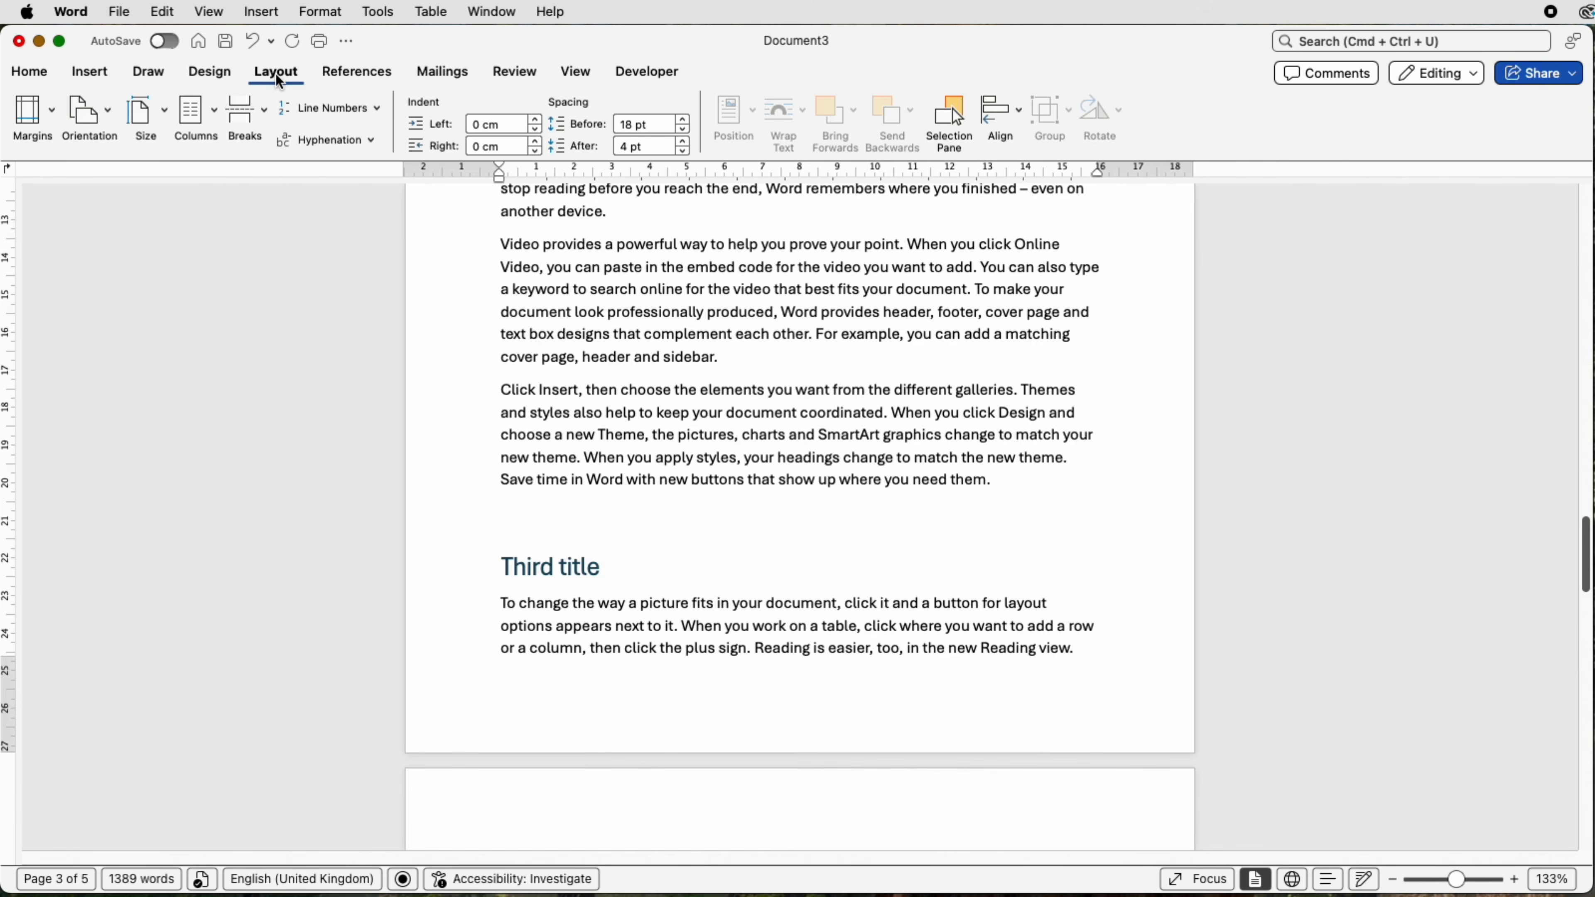
{"action": "left_click", "coordinate": [266, 115]}
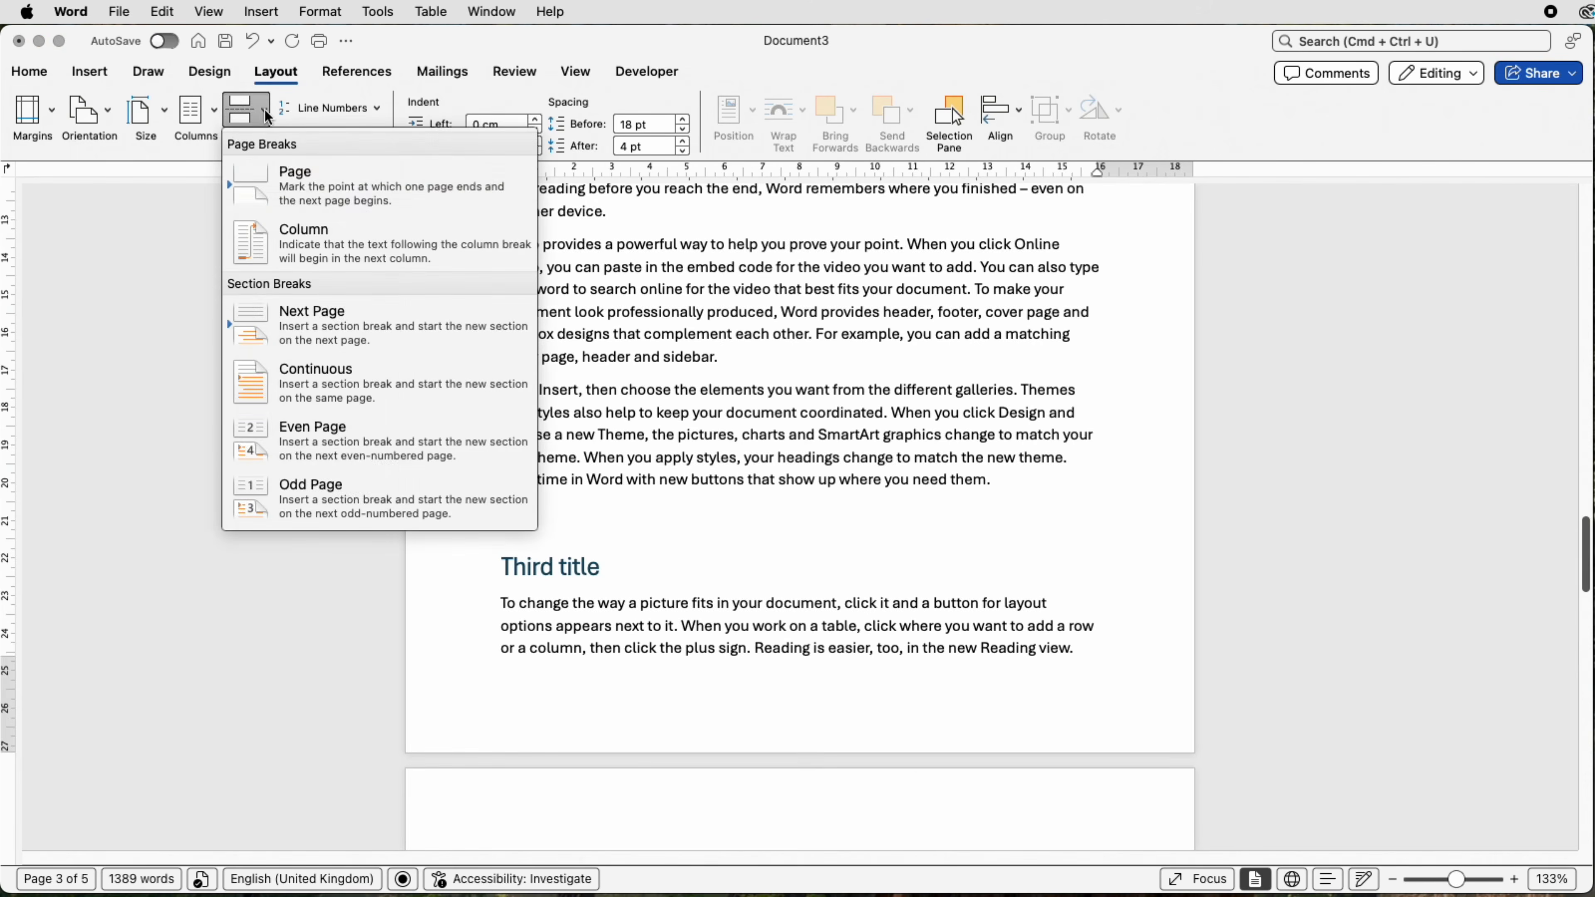
{"action": "left_click", "coordinate": [289, 188]}
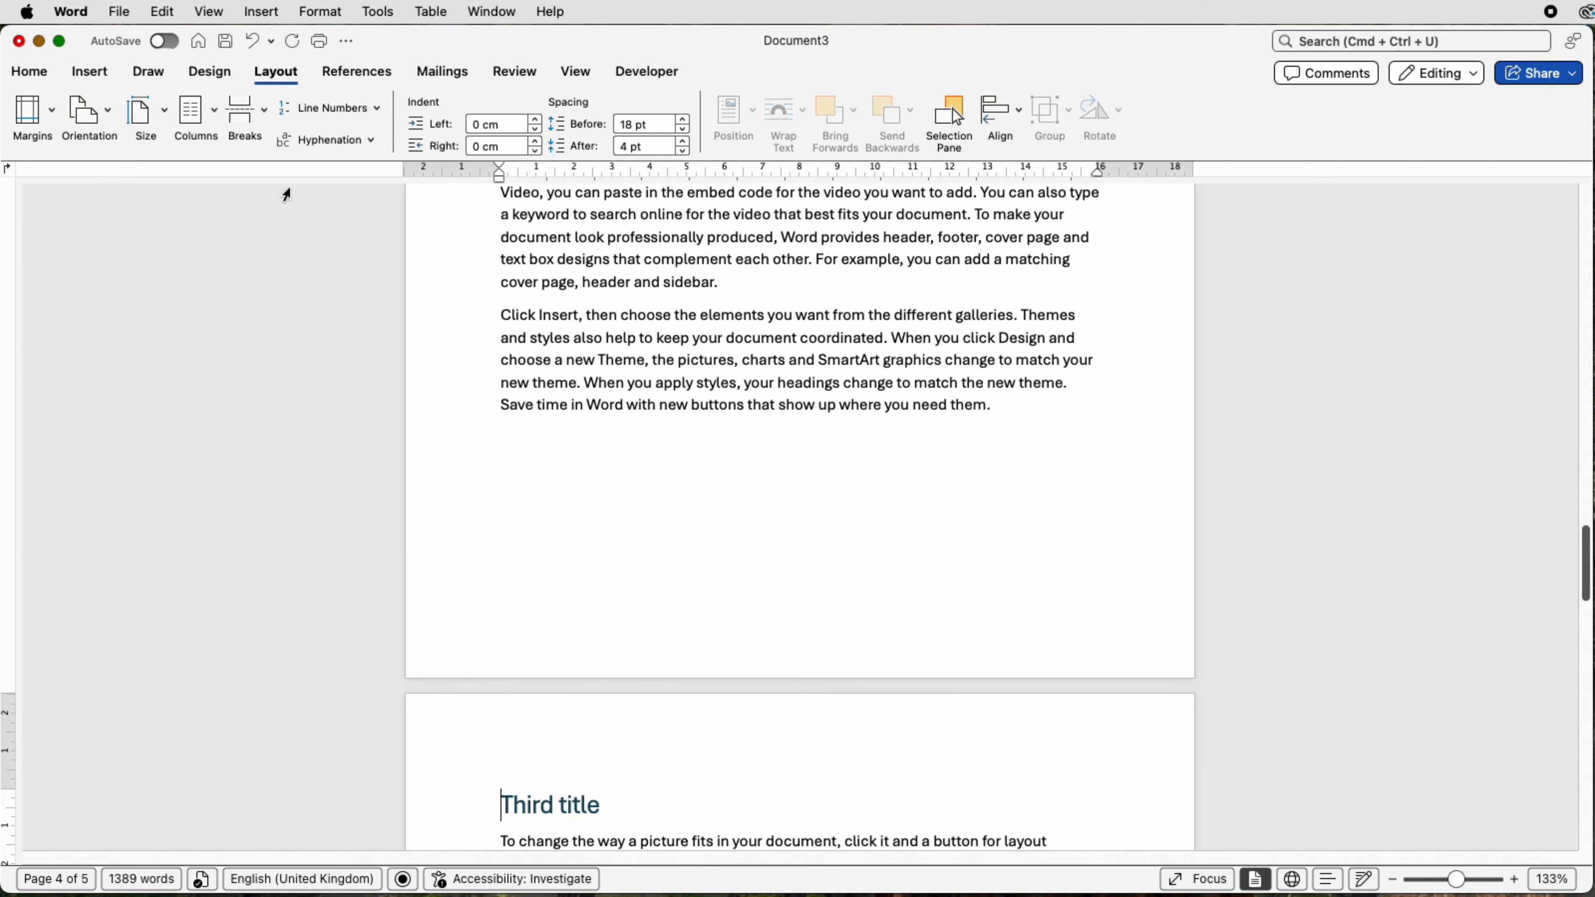
{"action": "left_click", "coordinate": [1460, 880]}
{"action": "left_click_drag", "start_coordinate": [1460, 880], "coordinate": [1438, 879]}
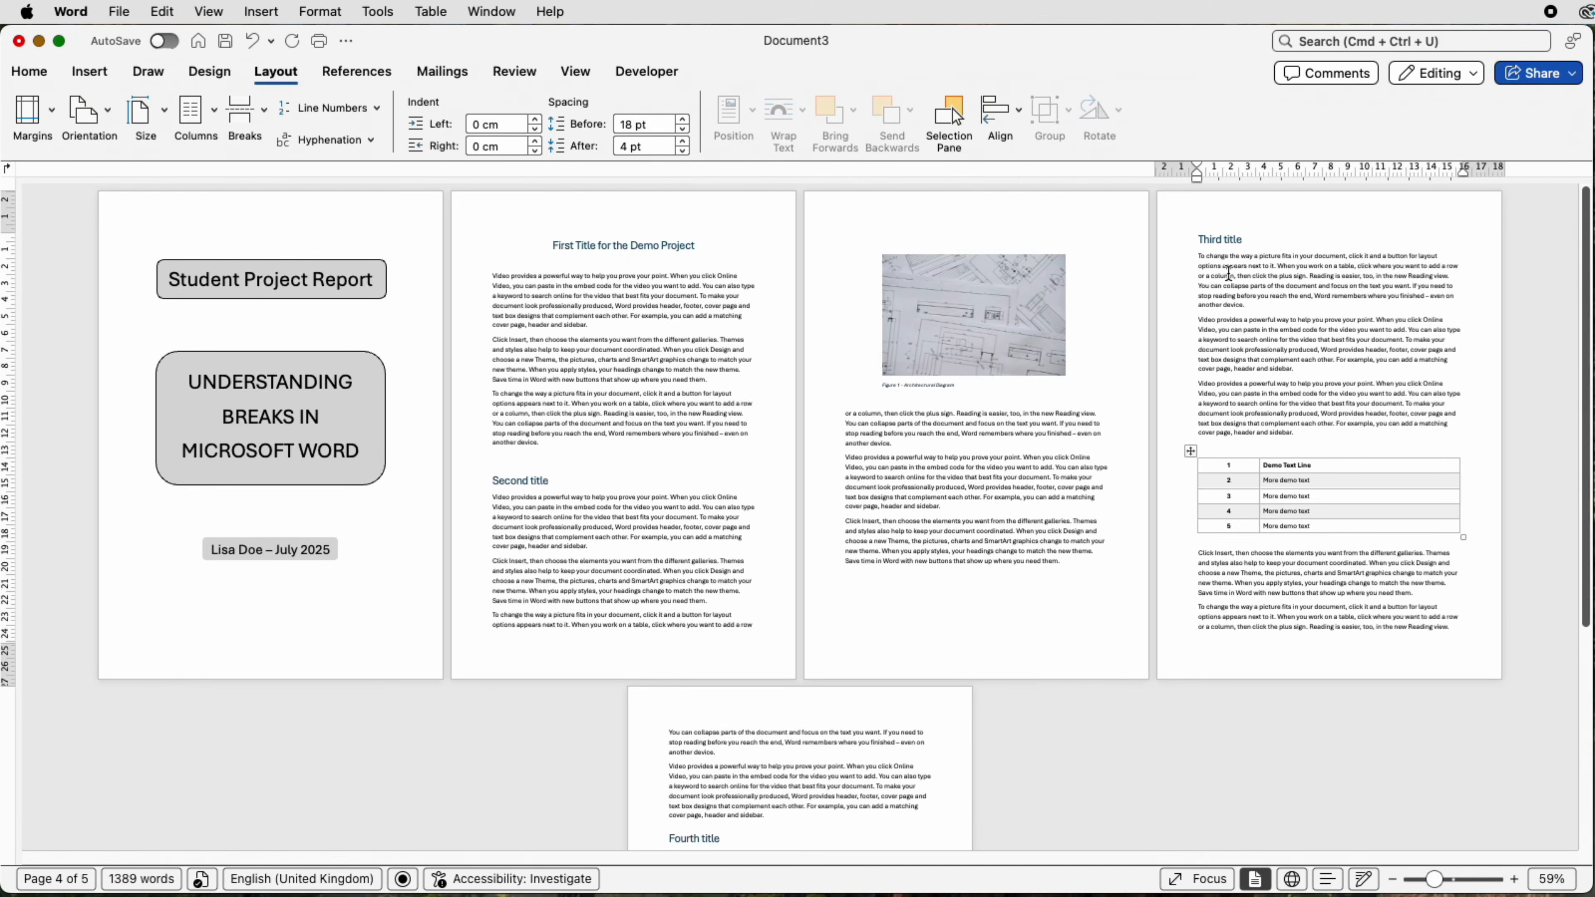
Add blank lines and another page break below the last paragraph on page 3, and undo the inserted breaks
{"action": "left_click", "coordinate": [1193, 239]}
{"action": "left_click", "coordinate": [1029, 582]}
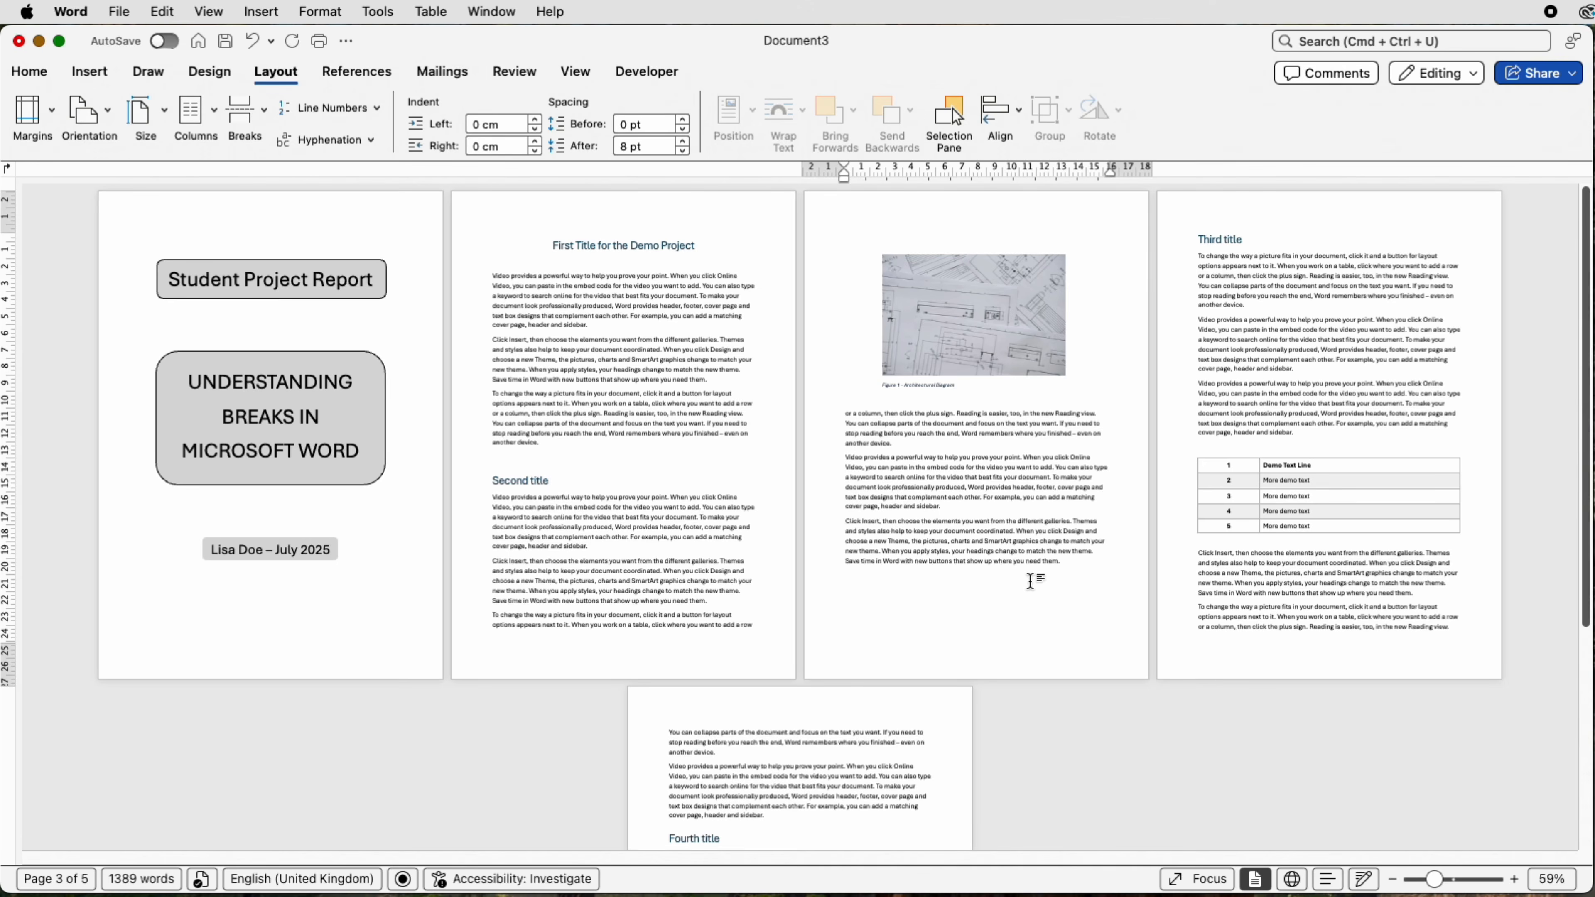
{"action": "key", "text": "Return"}
{"action": "key", "text": "super+Return"}
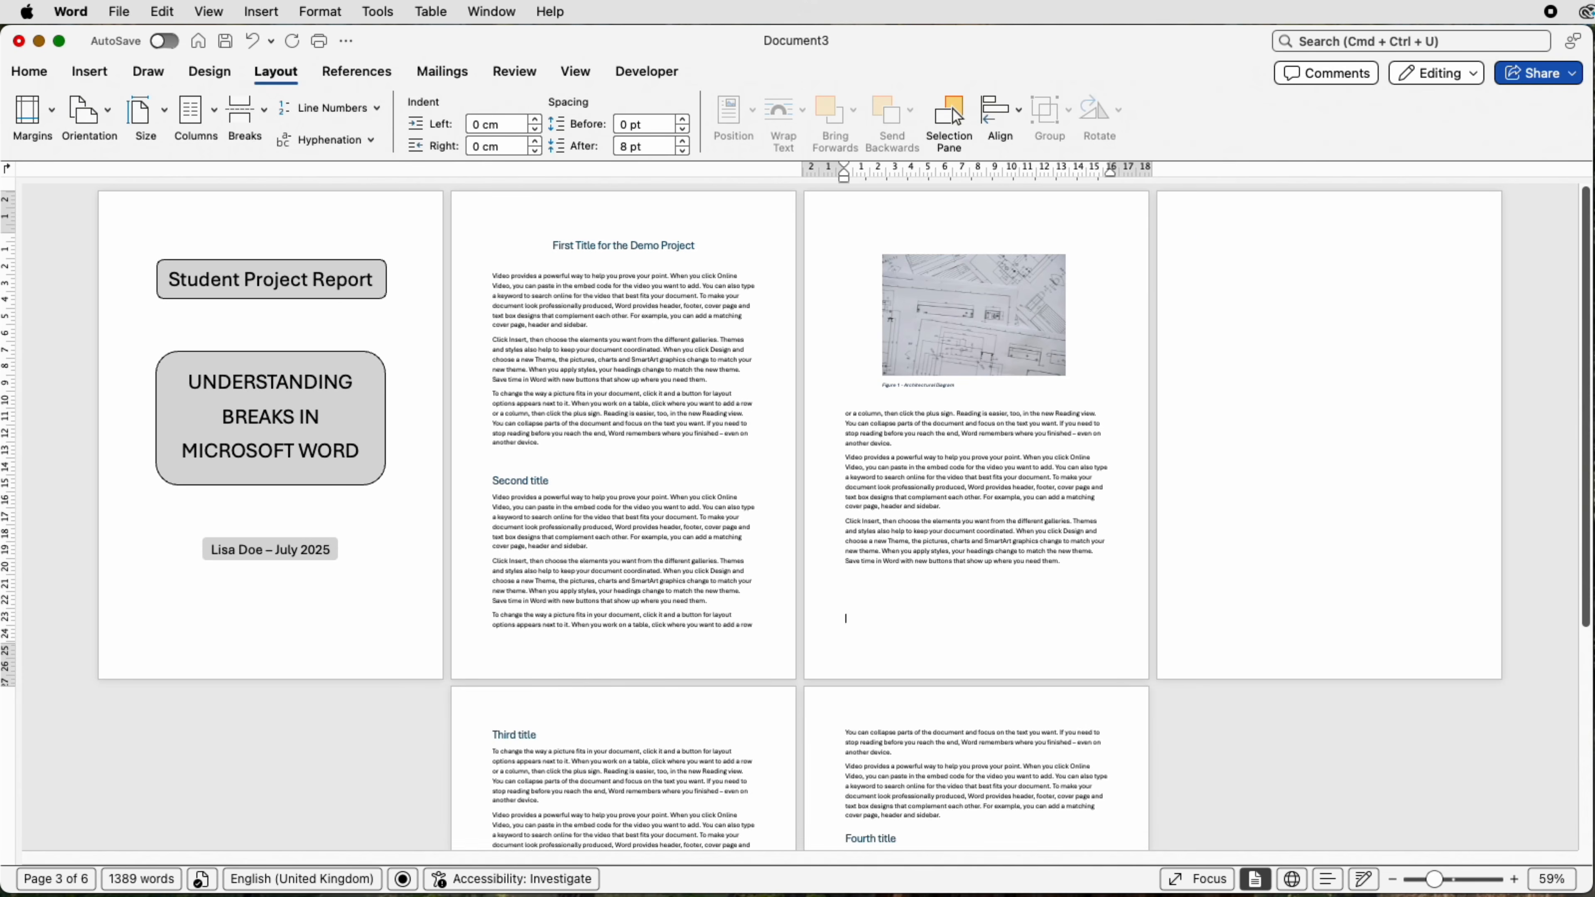
{"action": "left_click", "coordinate": [849, 624]}
{"action": "key", "text": "super+z"}
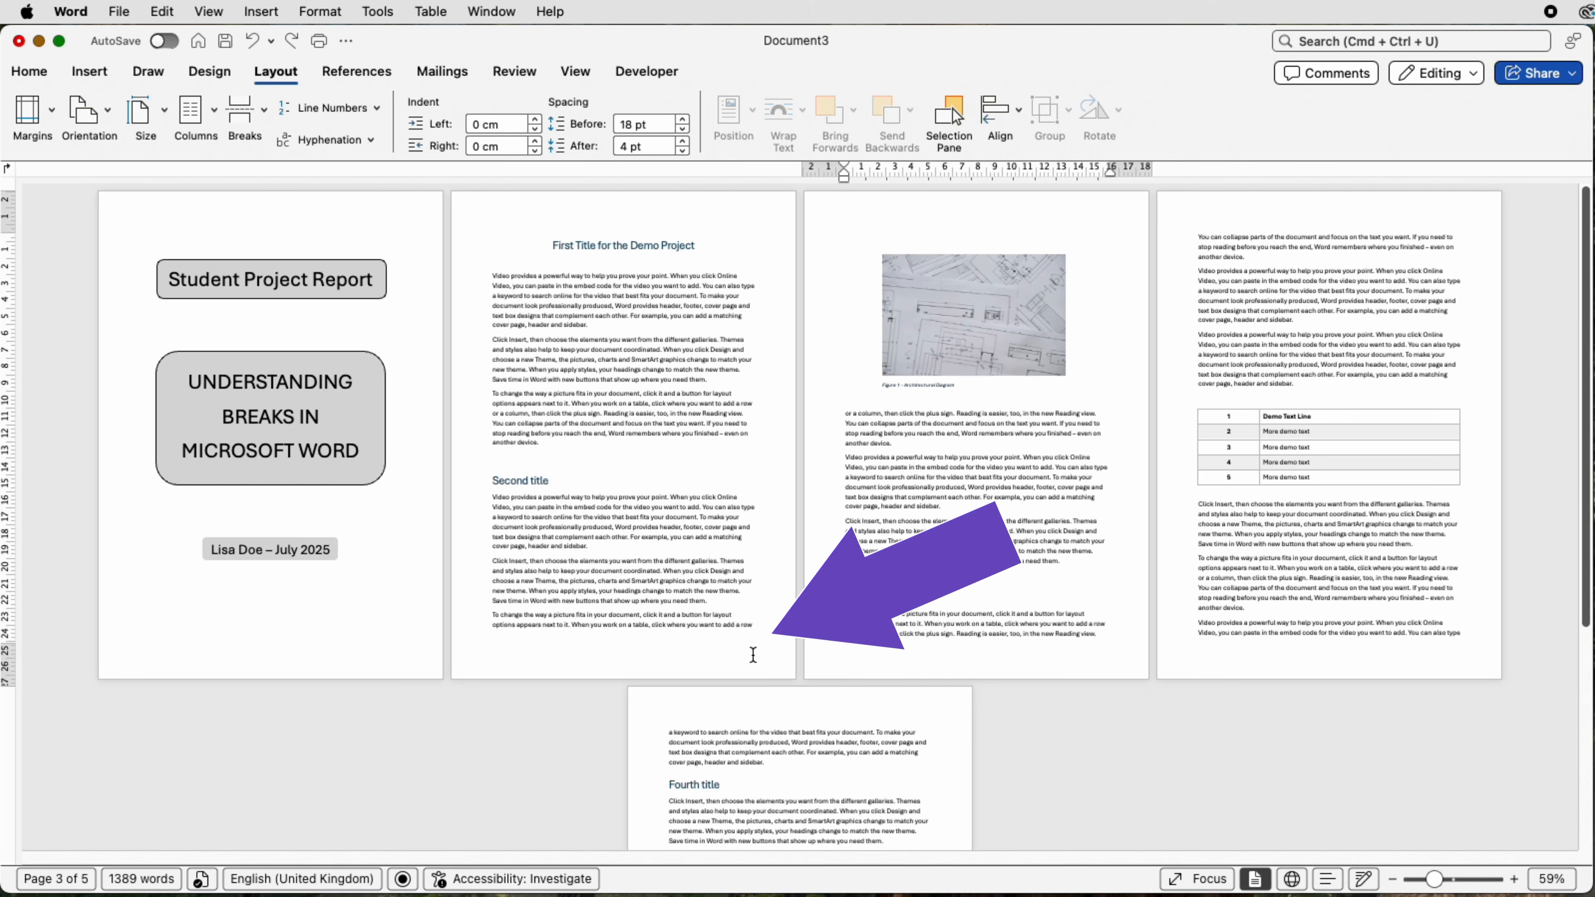
Insert a Next Page section break at the end of the text on page 2
{"action": "left_click", "coordinate": [767, 627]}
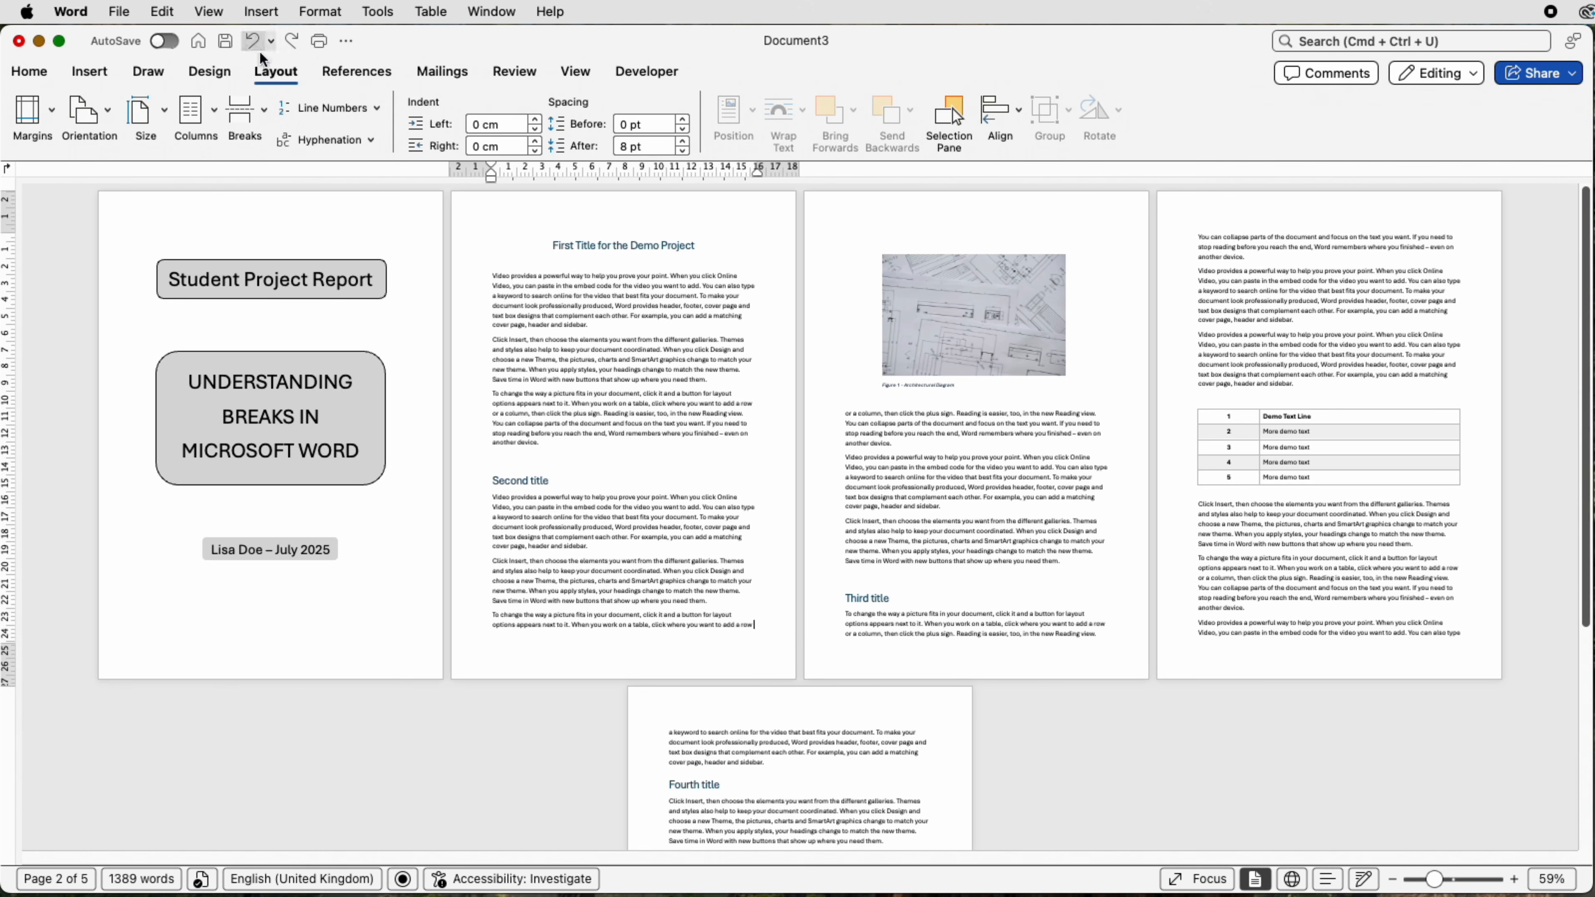
{"action": "left_click", "coordinate": [264, 113]}
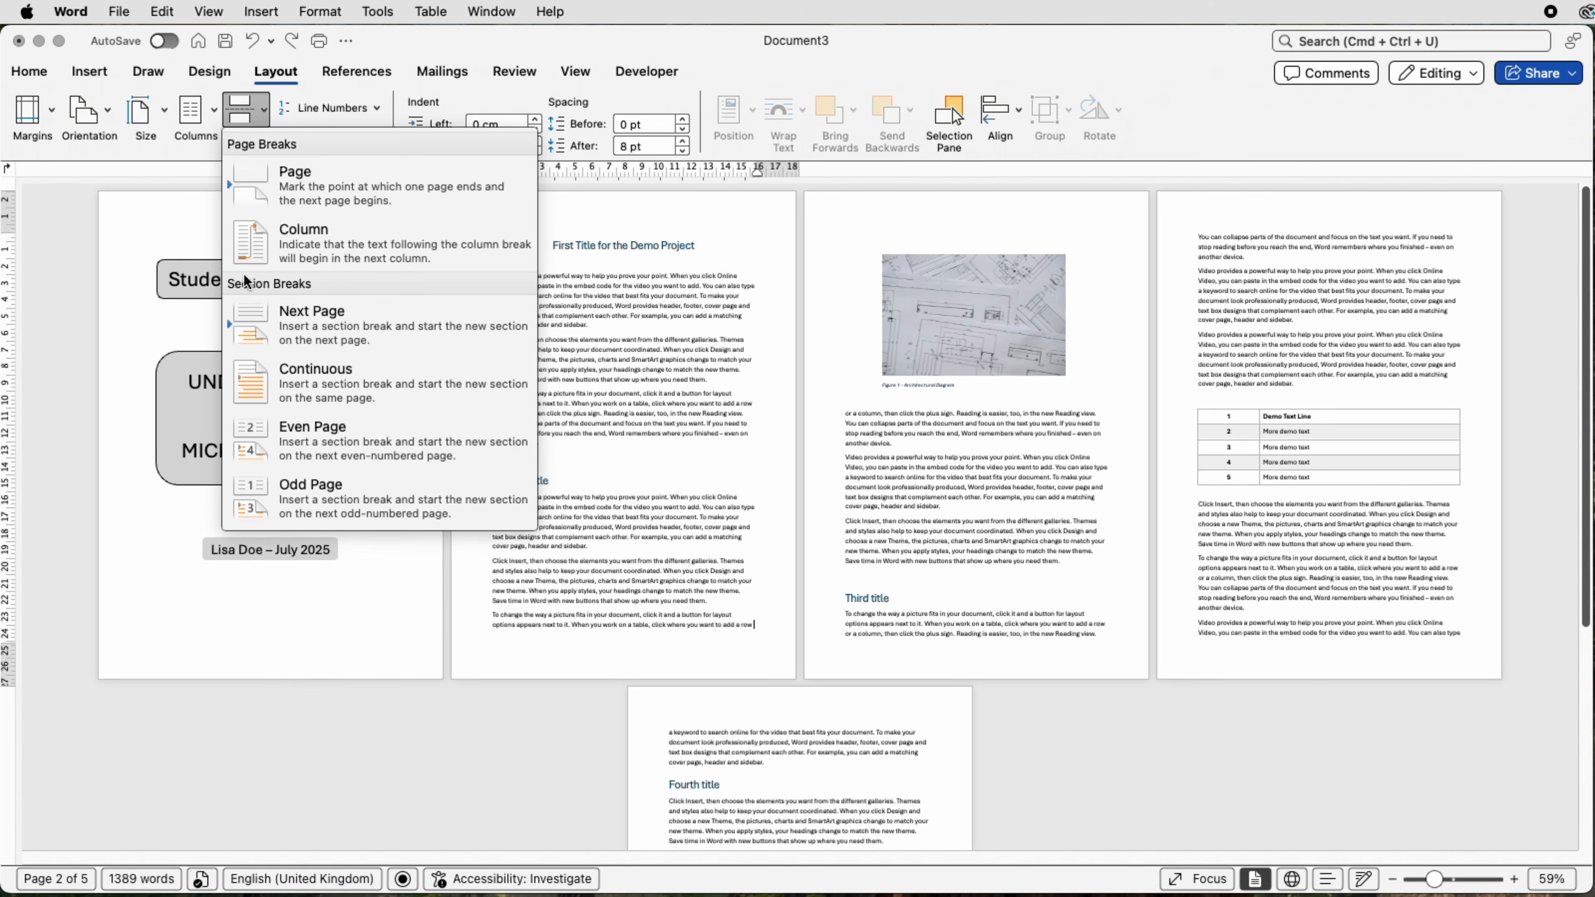
{"action": "left_click", "coordinate": [307, 323]}
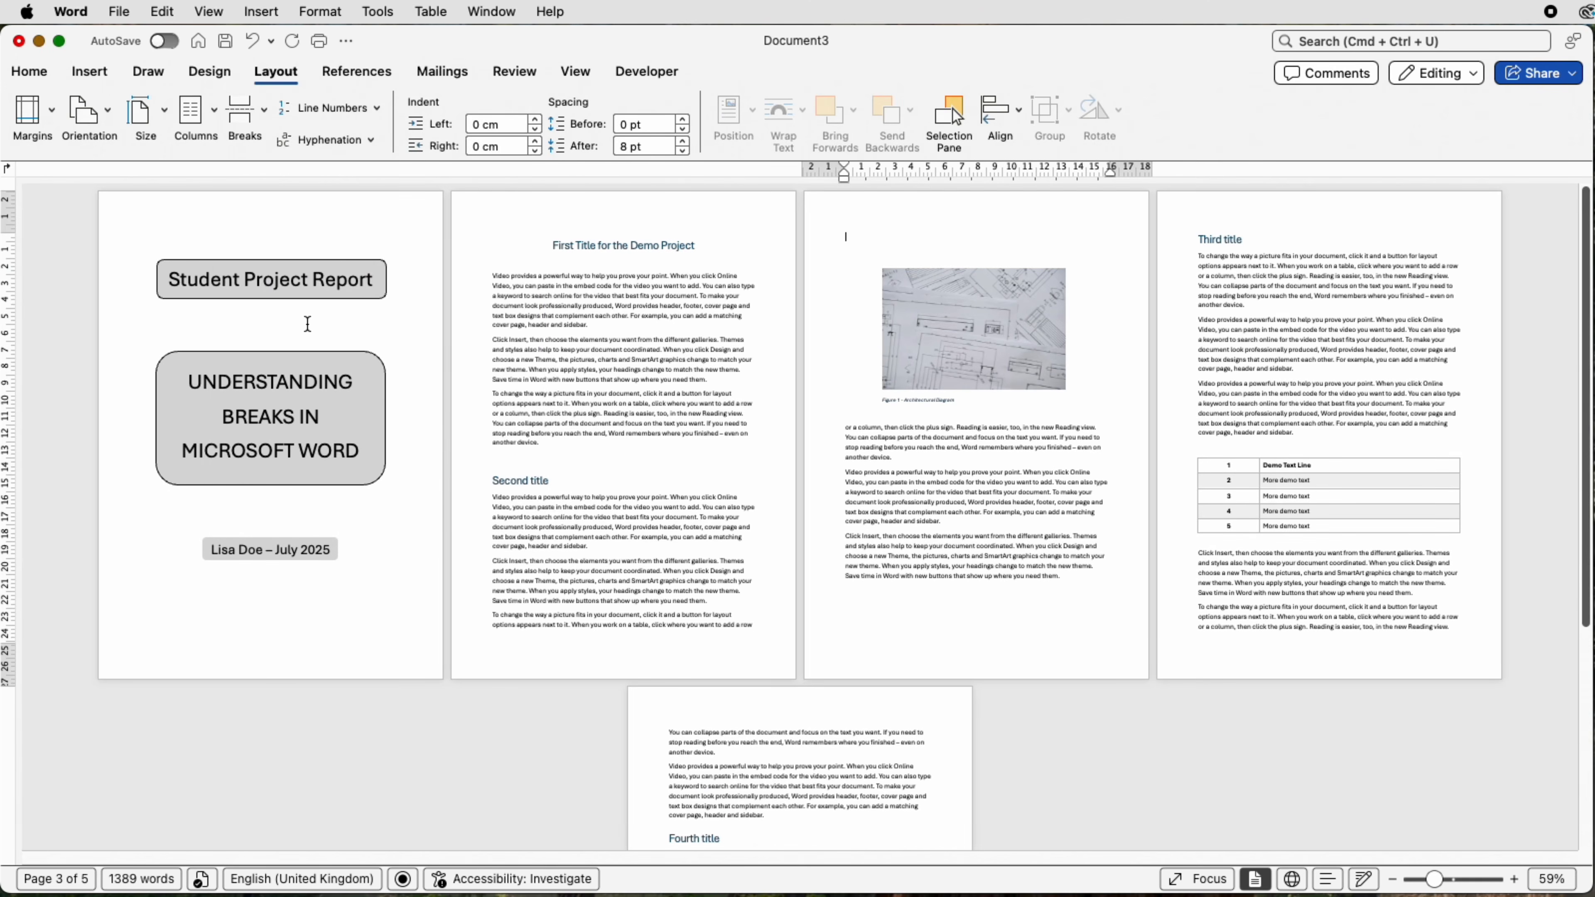
Show the formatting marks and inspect the Next Page section break mark at the end of page 2
{"action": "left_click", "coordinate": [39, 72]}
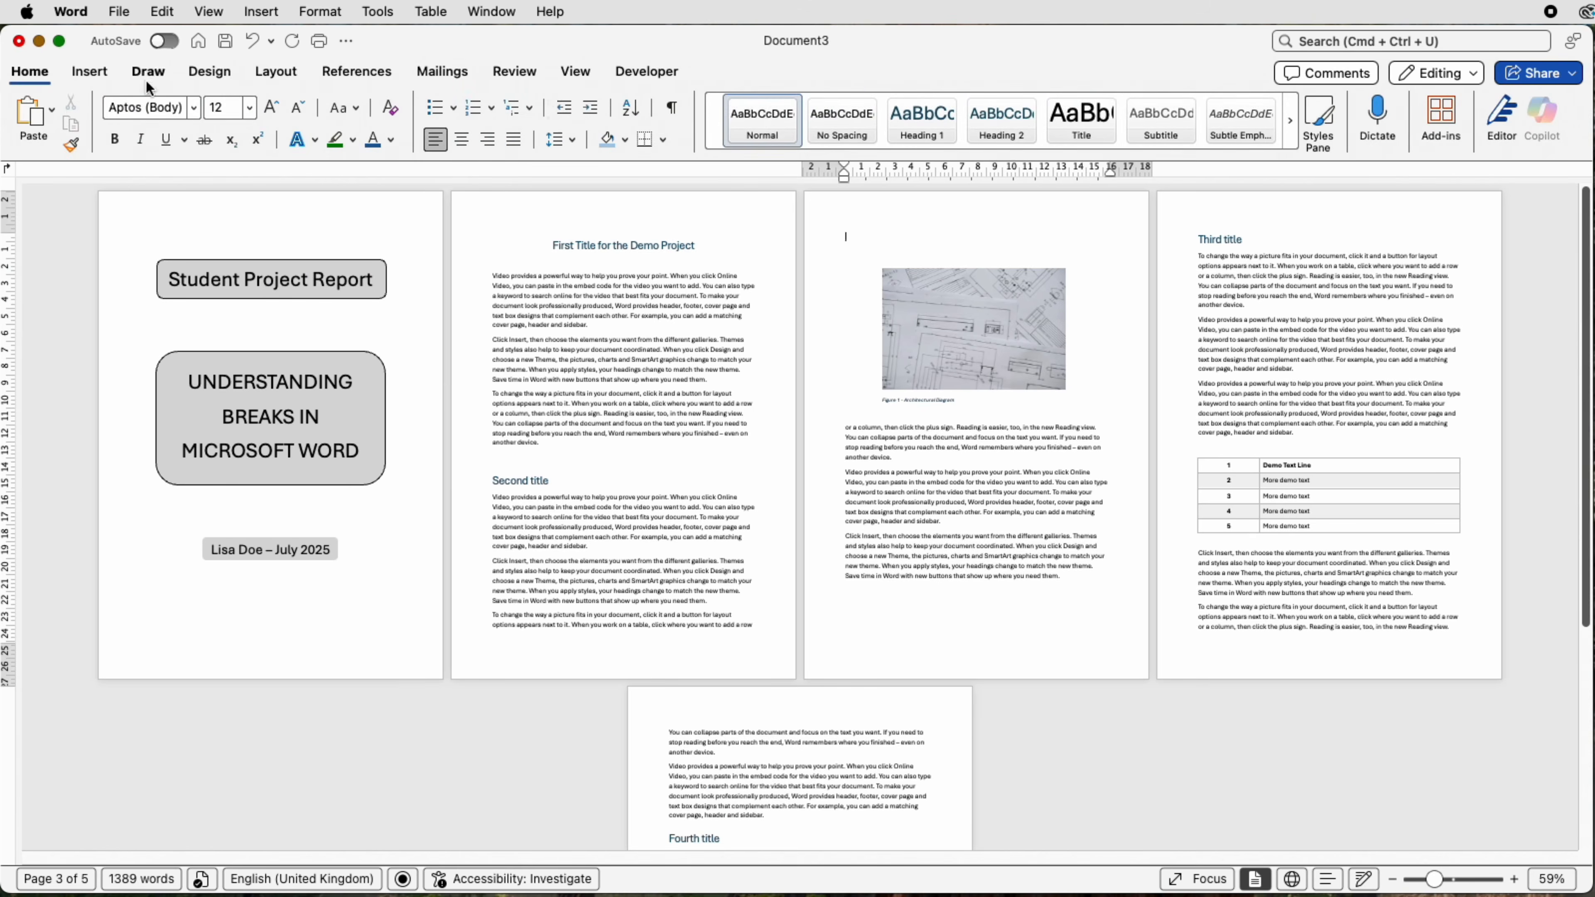
{"action": "left_click", "coordinate": [674, 115]}
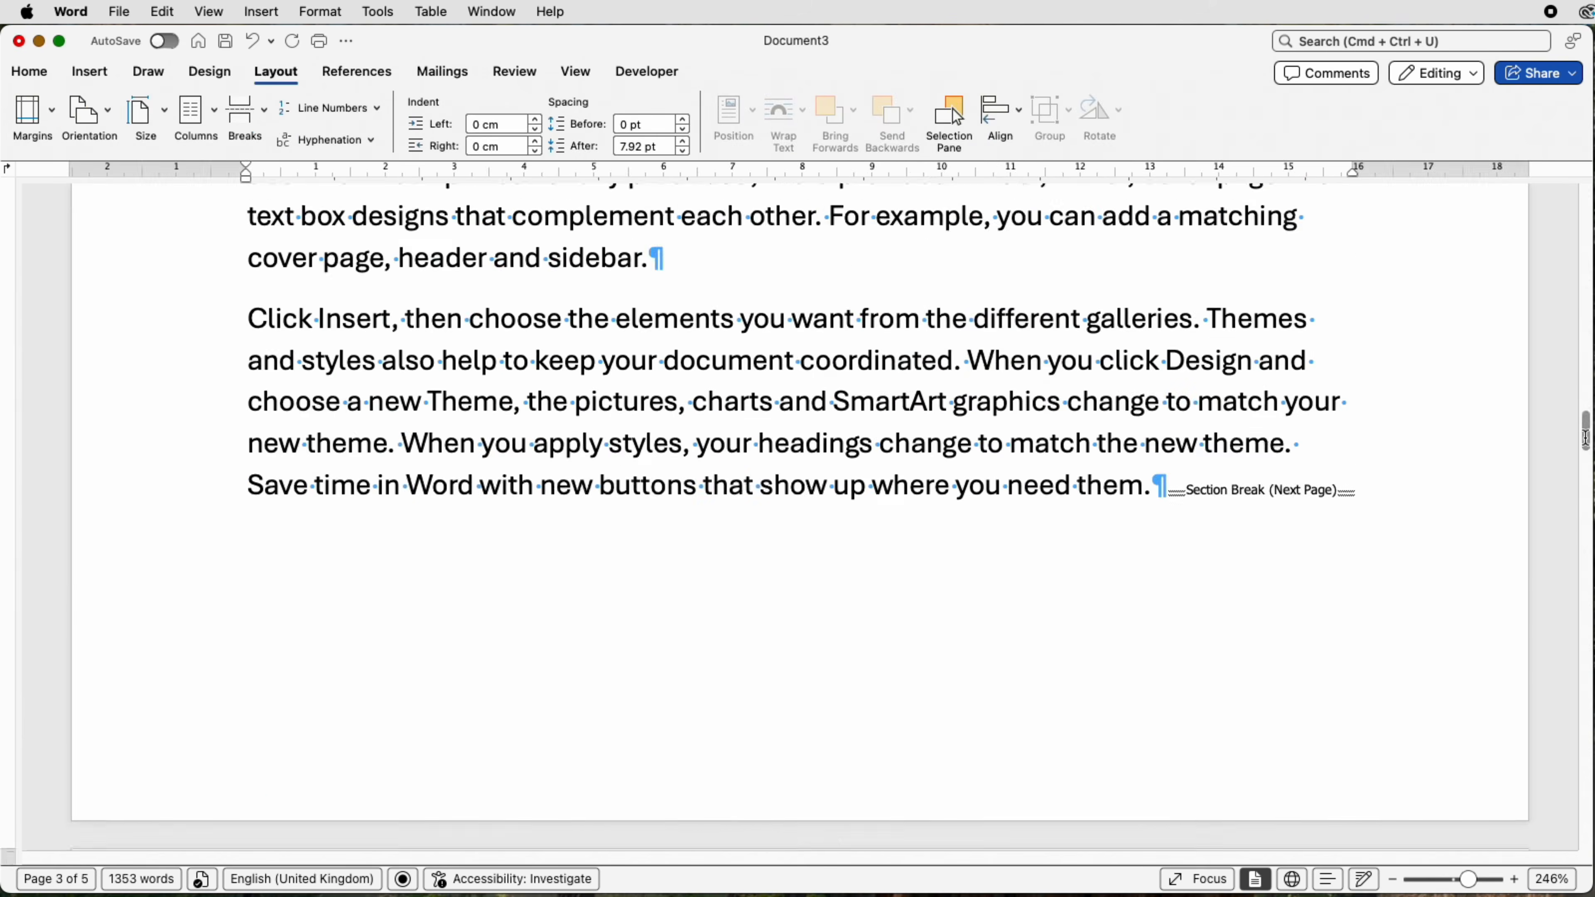
{"action": "scroll", "coordinate": [1318, 503], "scroll_direction": "up", "scroll_amount": 1}
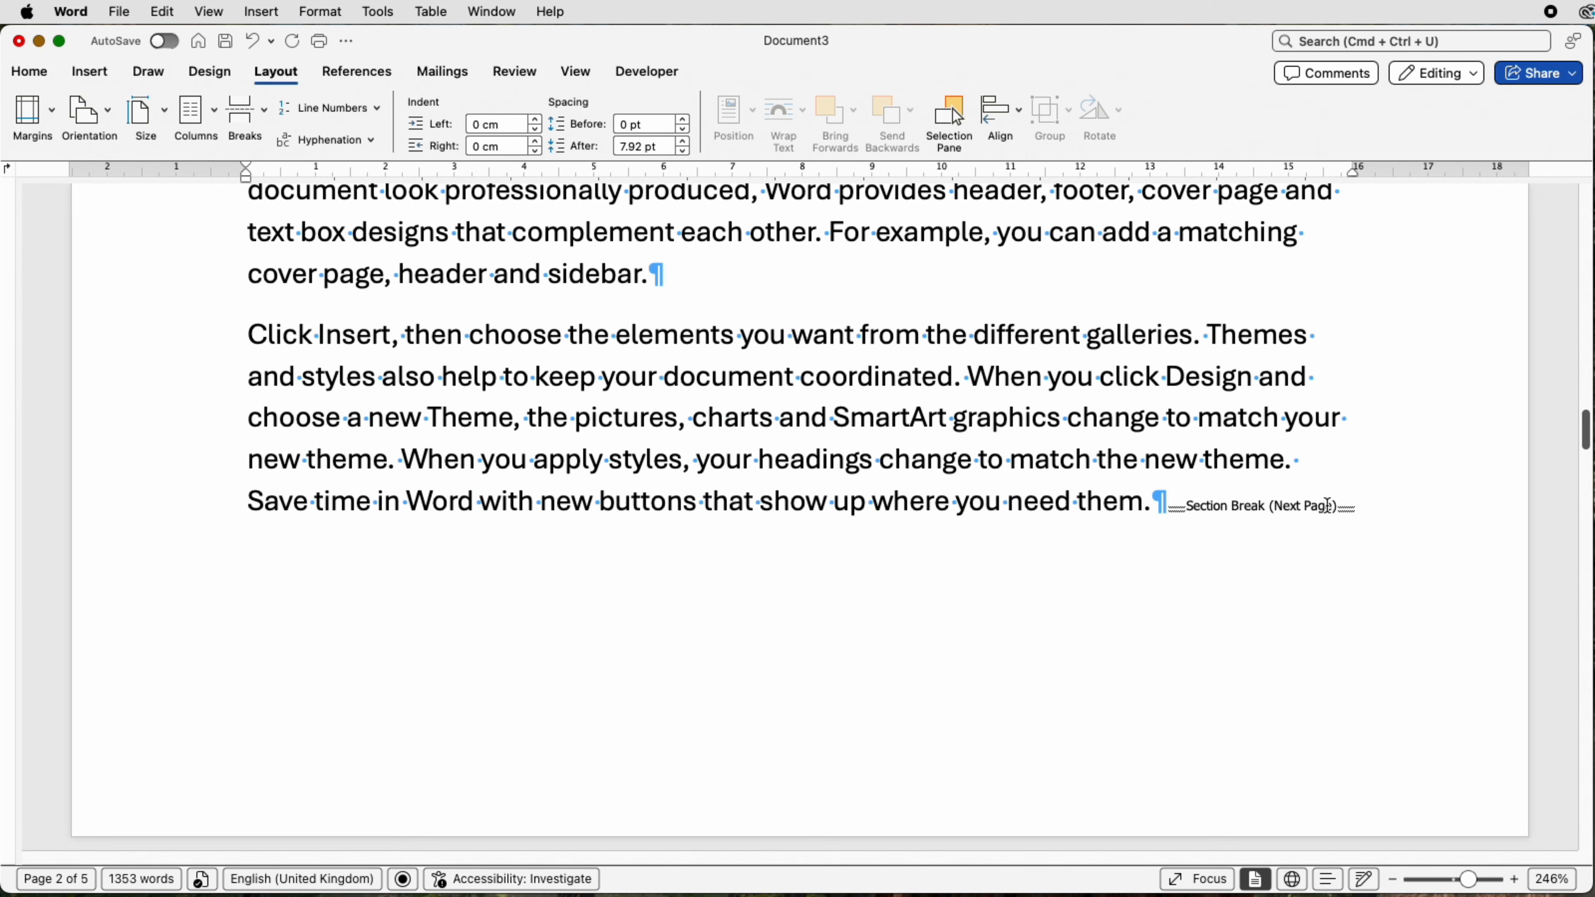
{"action": "left_click", "coordinate": [1347, 507]}
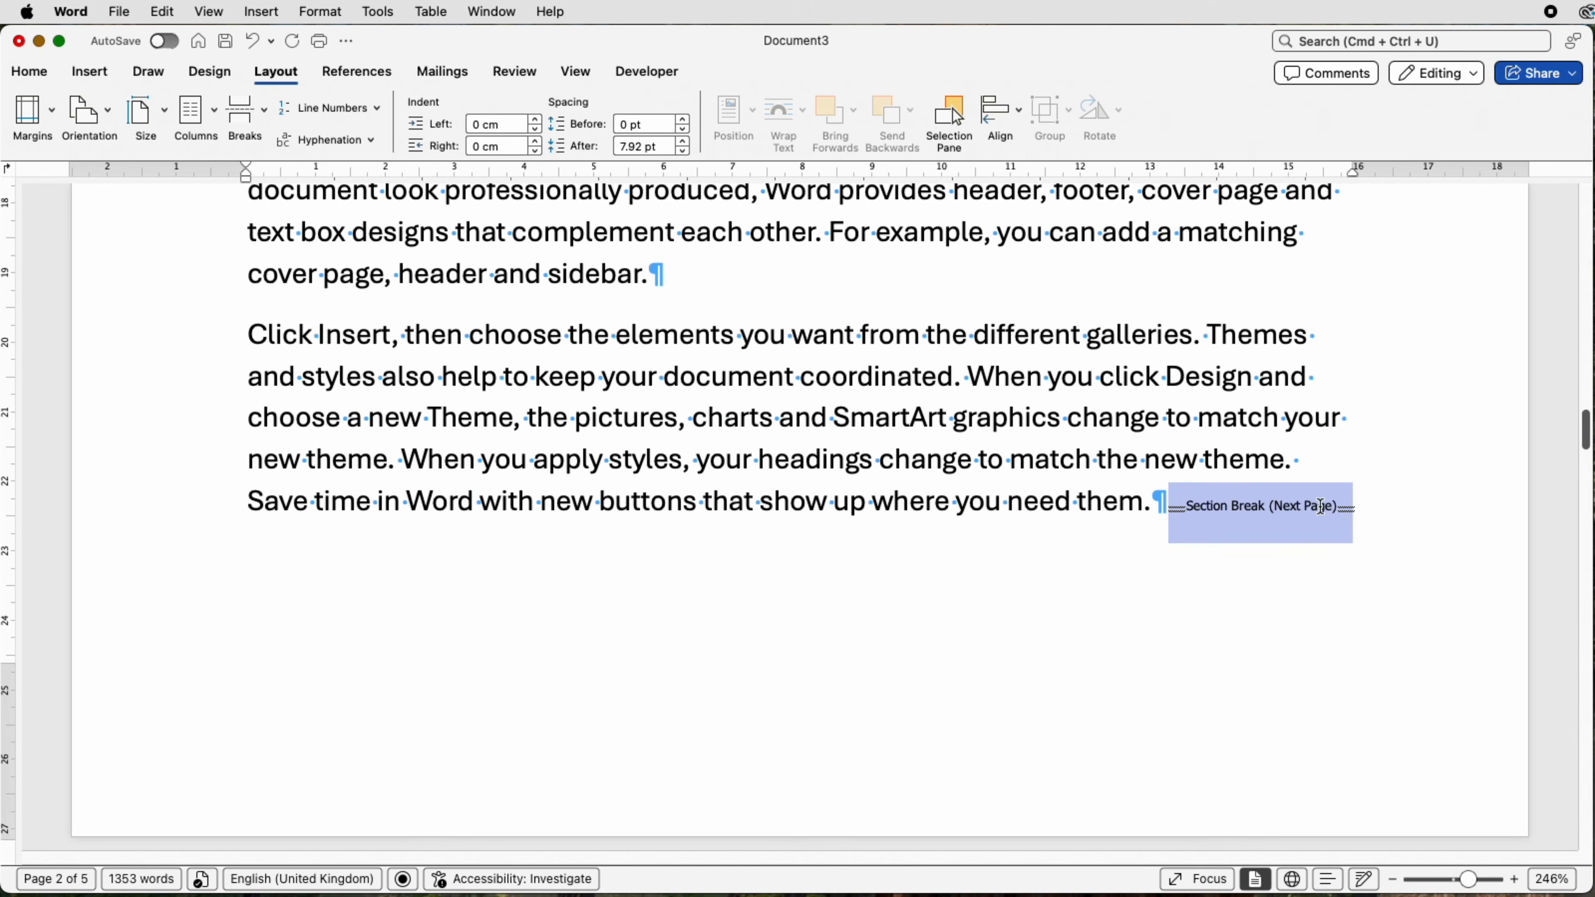
{"action": "left_click", "coordinate": [1246, 579]}
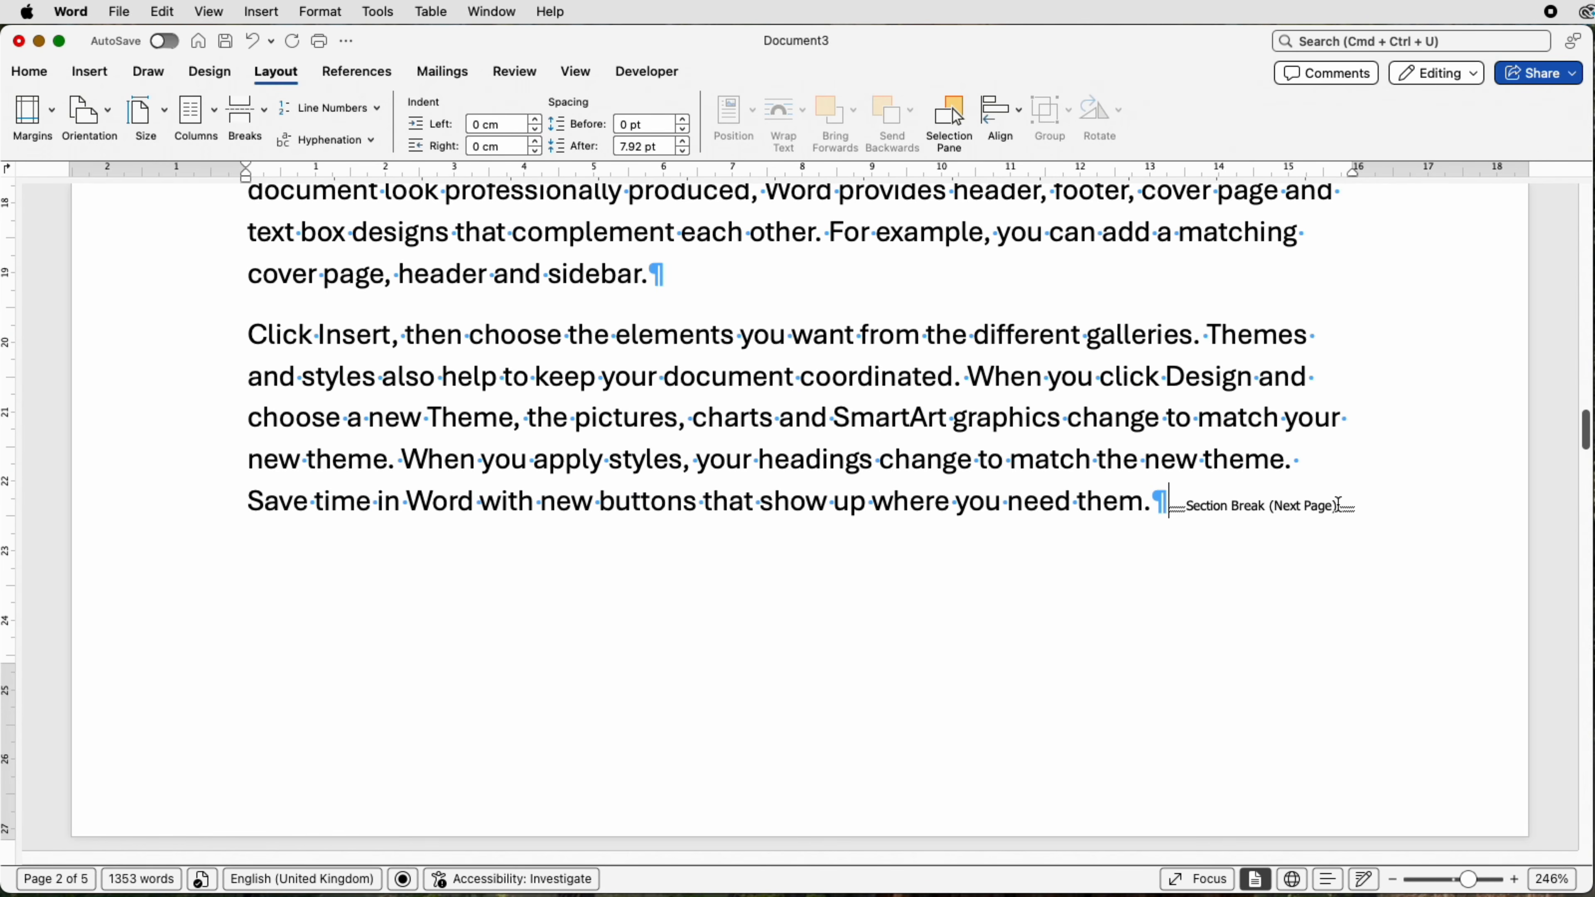
Insert a Next Page section break after the last paragraph on page 4
{"action": "left_click_drag", "start_coordinate": [1472, 879], "coordinate": [1437, 879]}
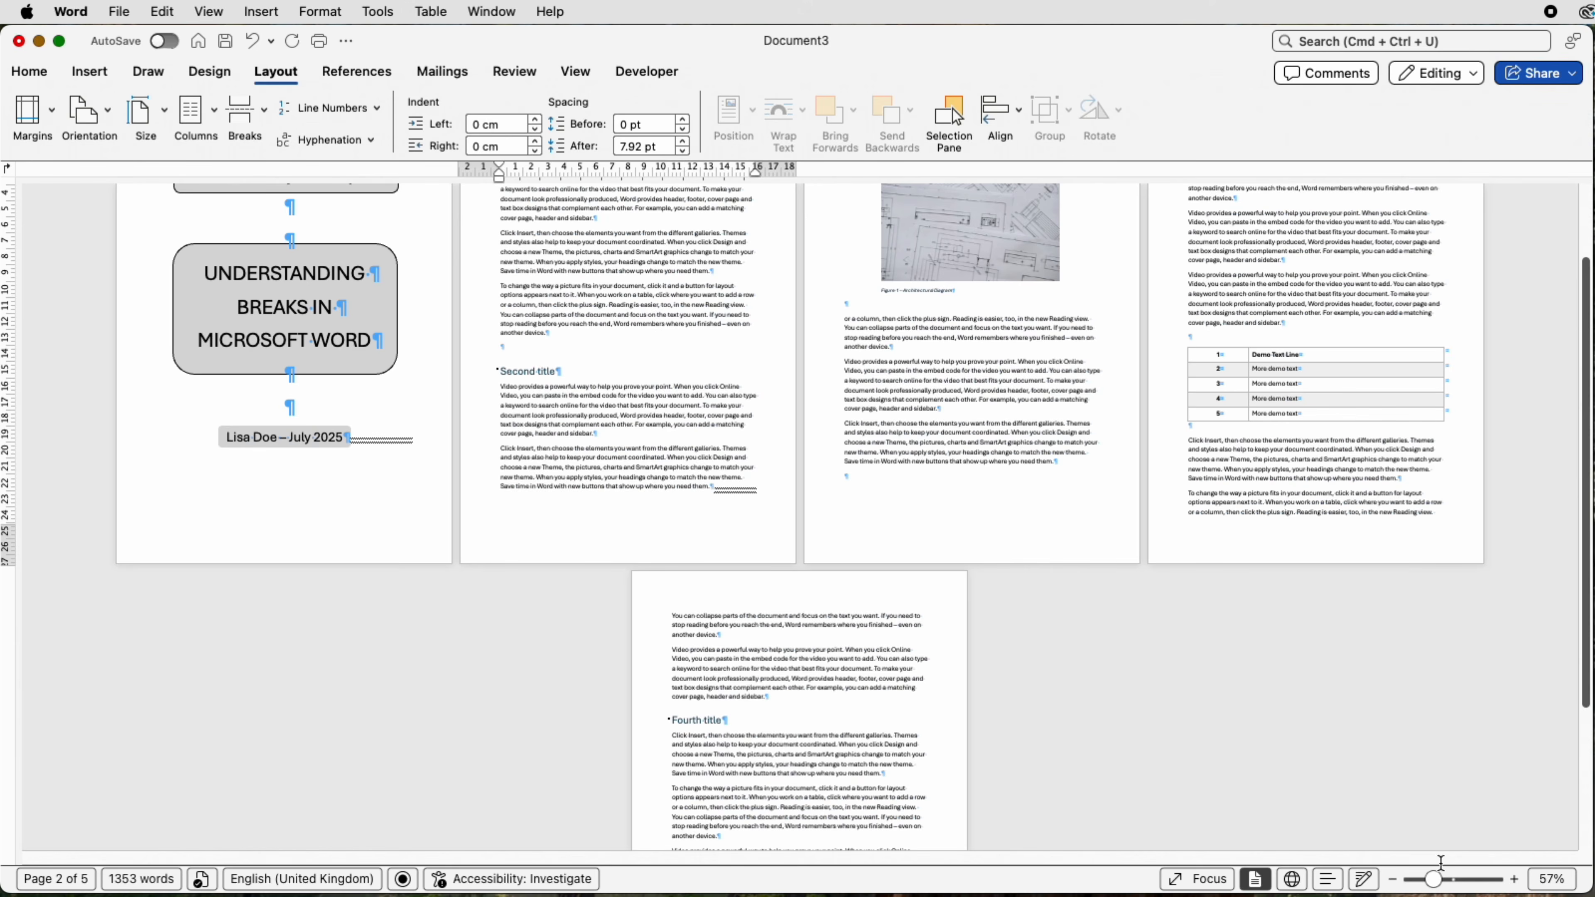
{"action": "left_click", "coordinate": [1443, 514]}
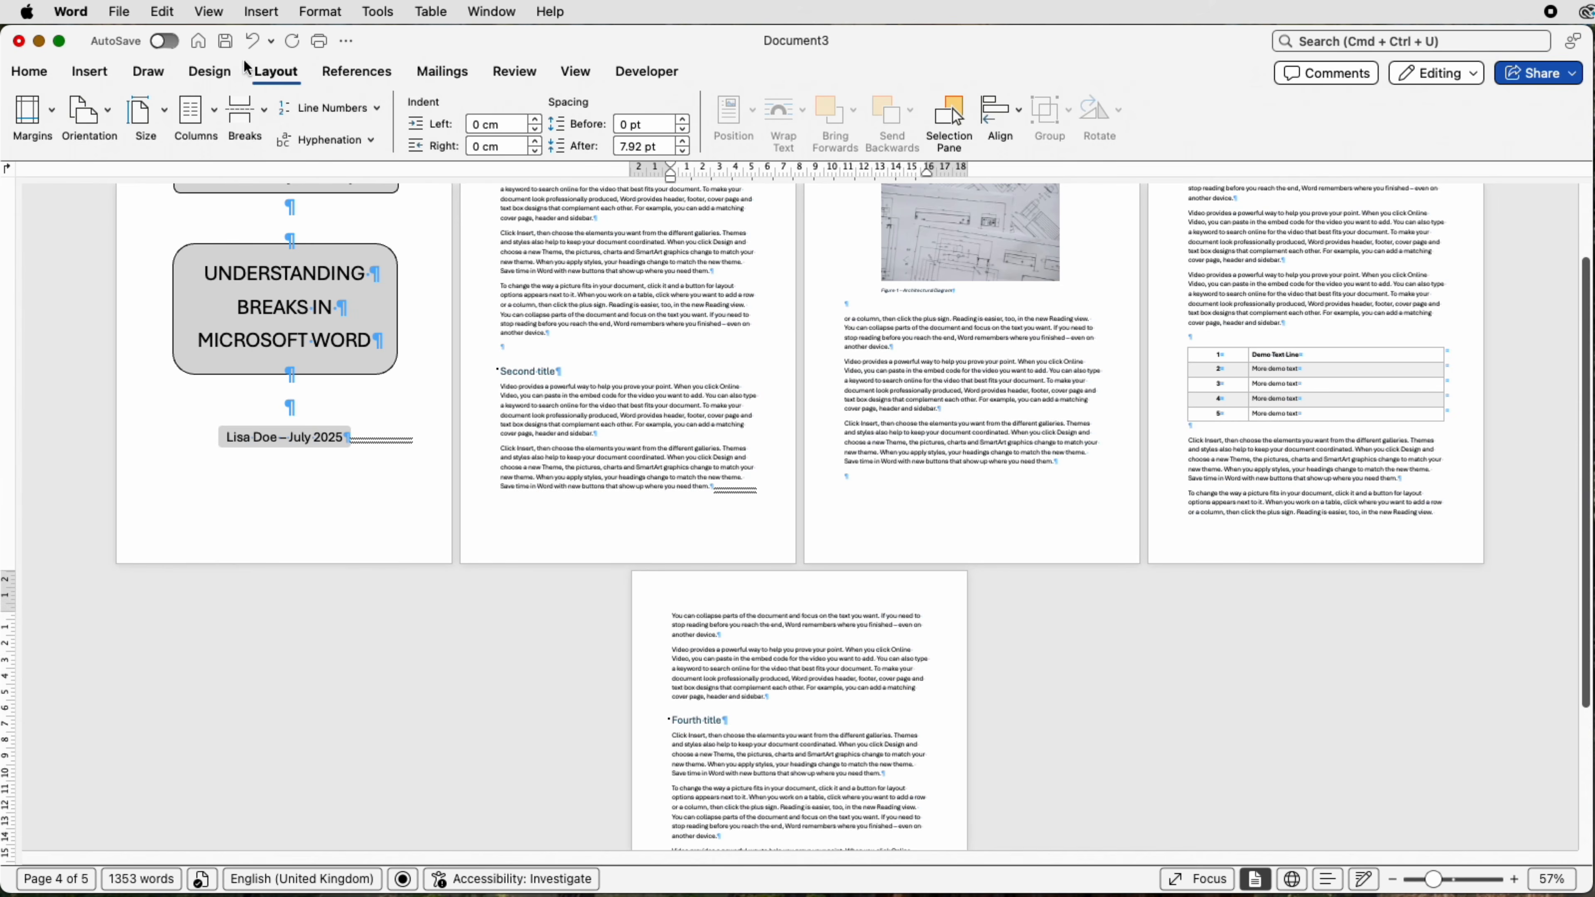
{"action": "left_click", "coordinate": [264, 116]}
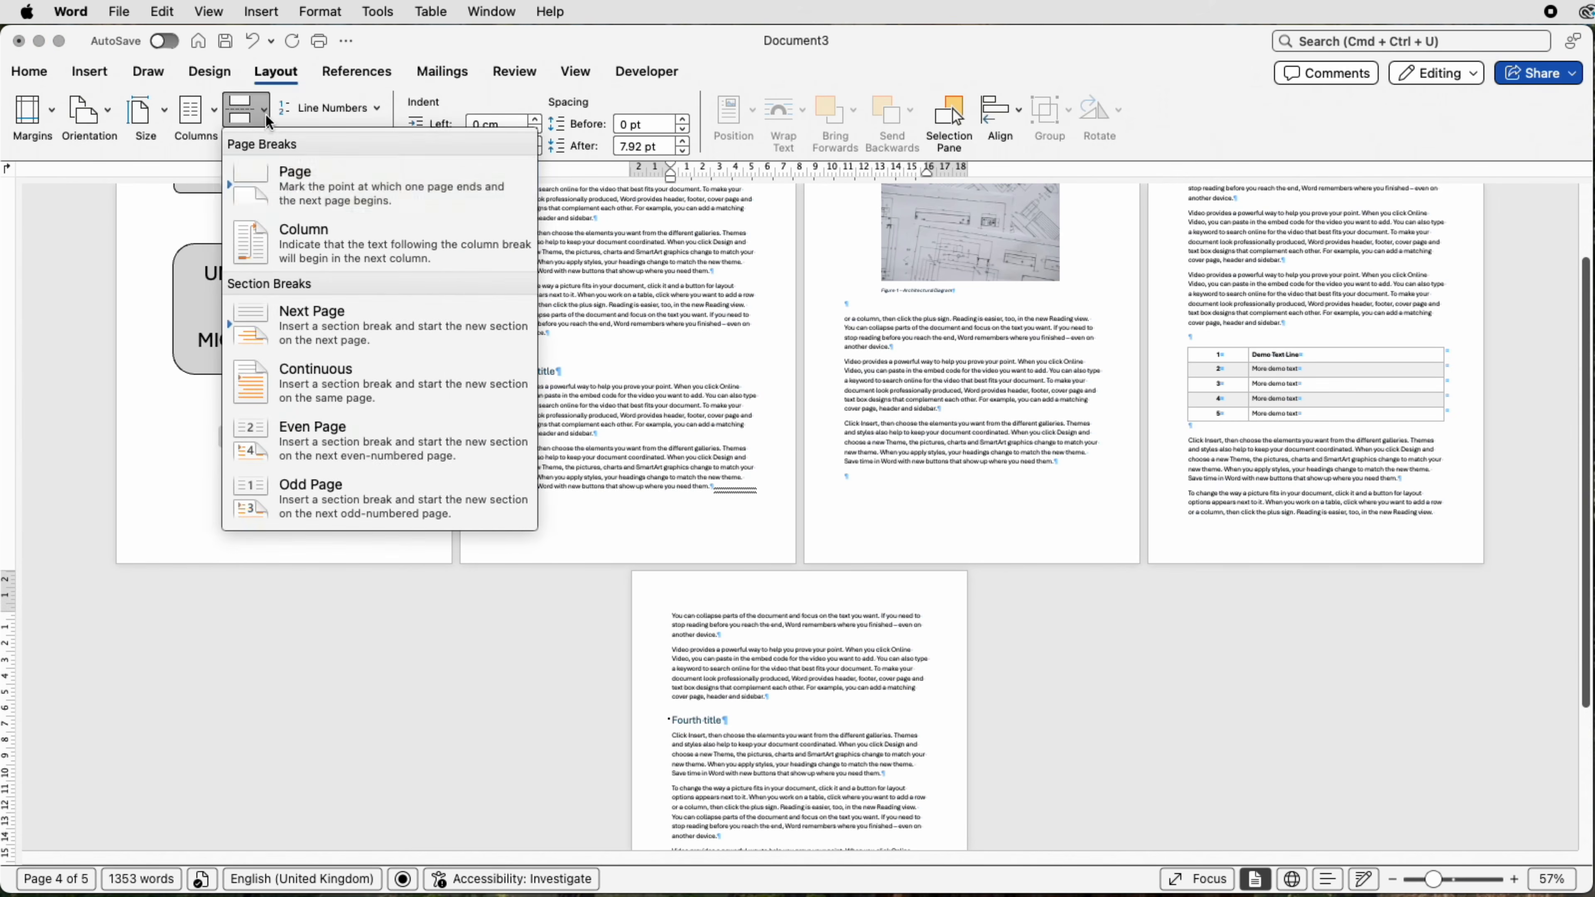
{"action": "left_click", "coordinate": [324, 319]}
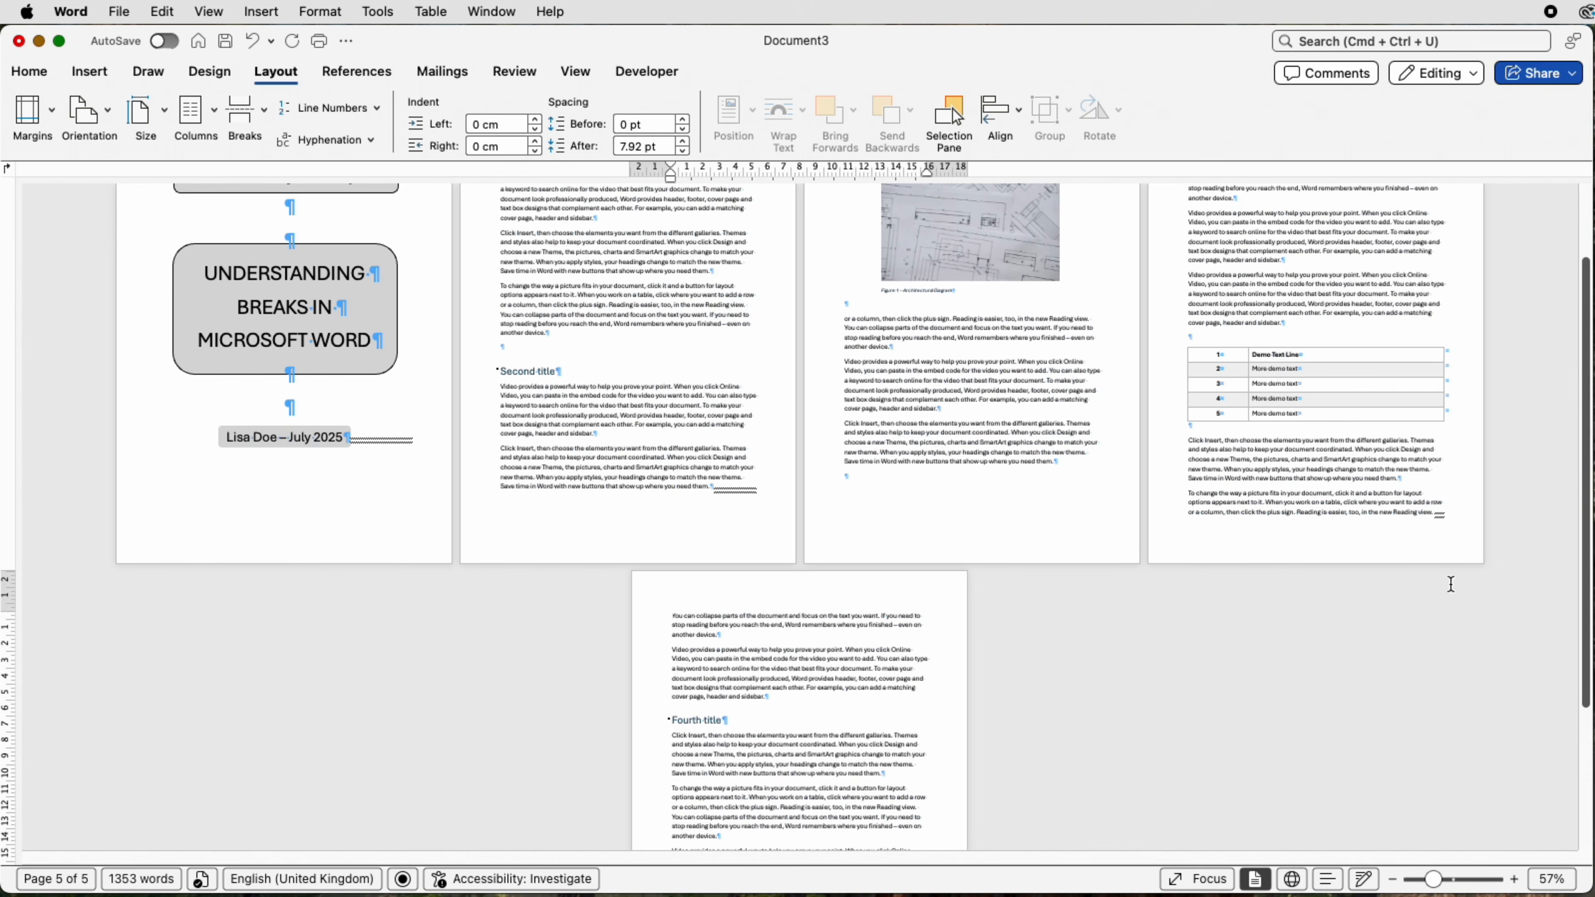
{"action": "left_click_drag", "start_coordinate": [1438, 882], "coordinate": [1471, 885]}
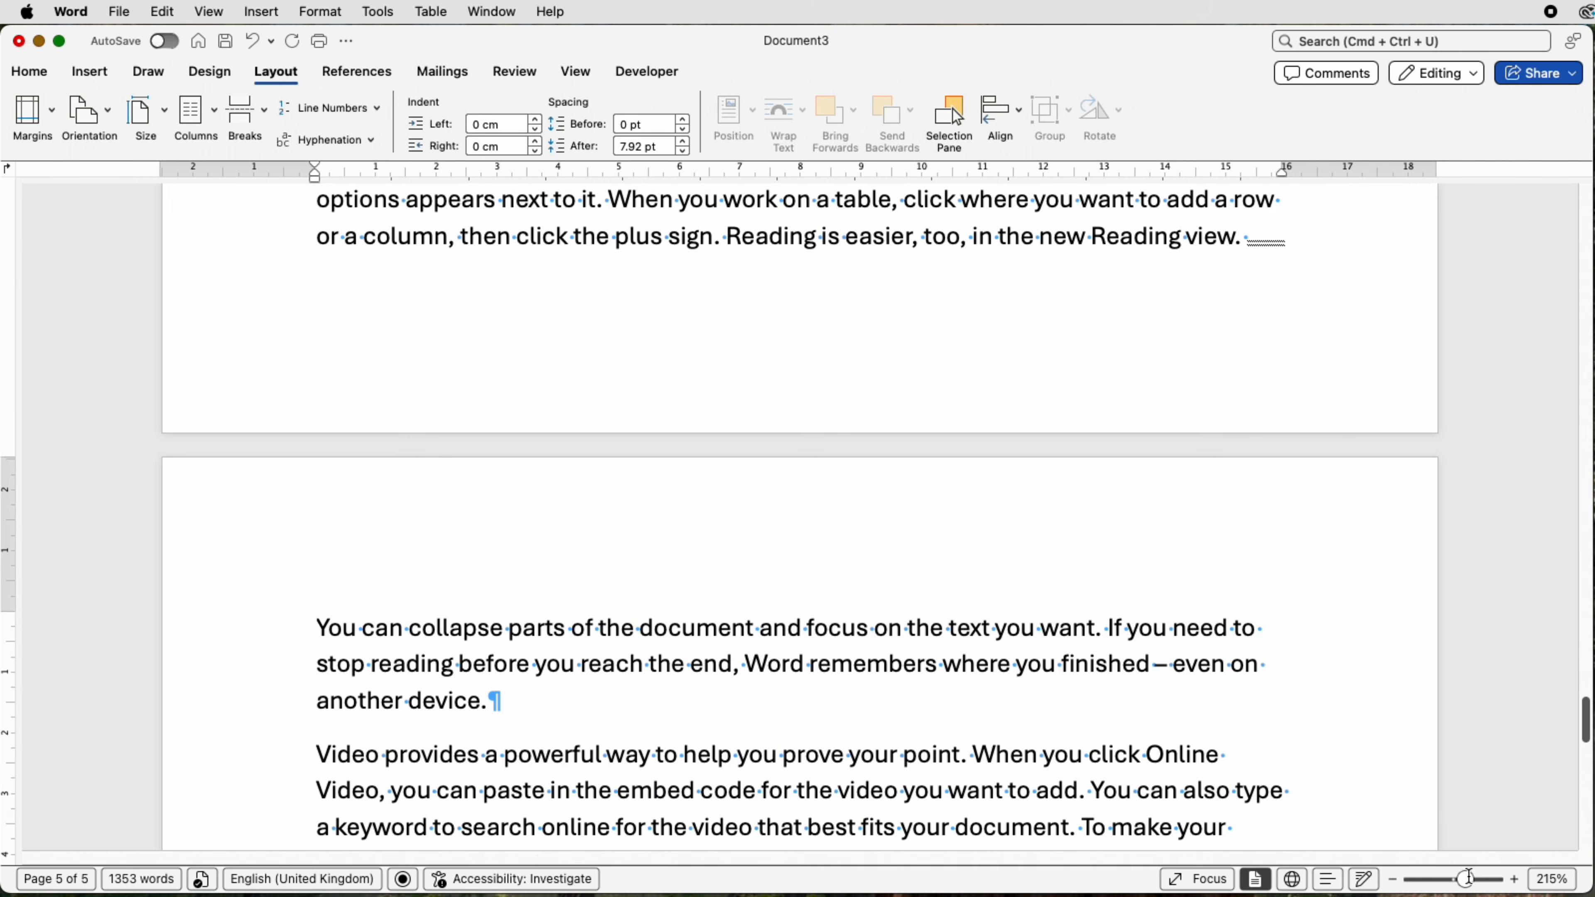
Set the middle section, starting on page 3, to landscape orientation
{"action": "left_click_drag", "start_coordinate": [1470, 878], "coordinate": [1428, 879]}
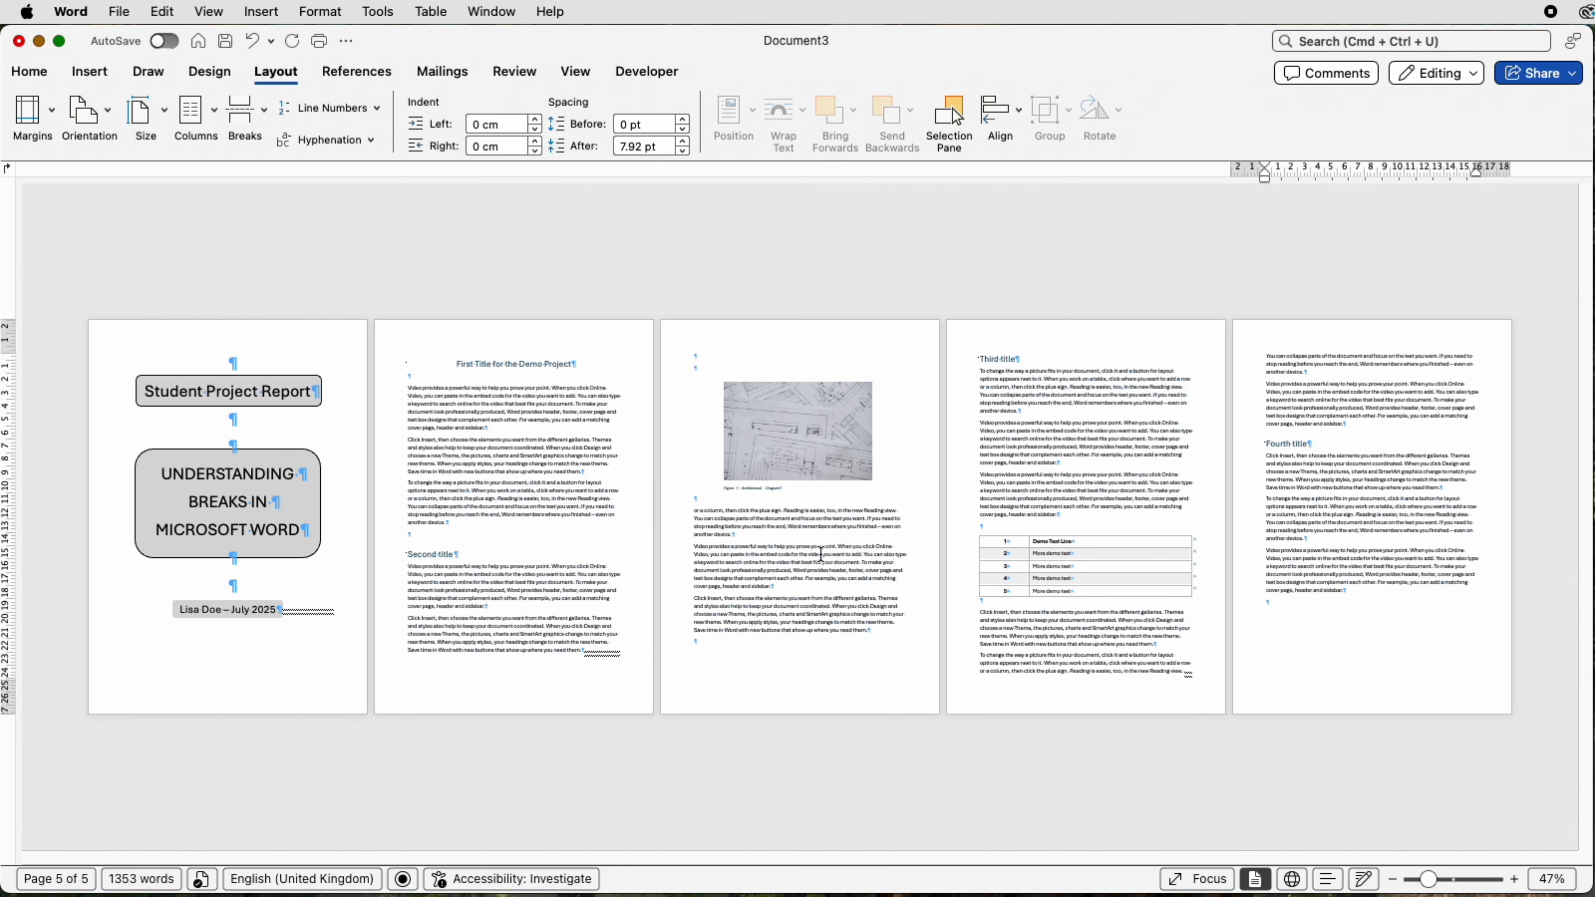
{"action": "left_click", "coordinate": [841, 556]}
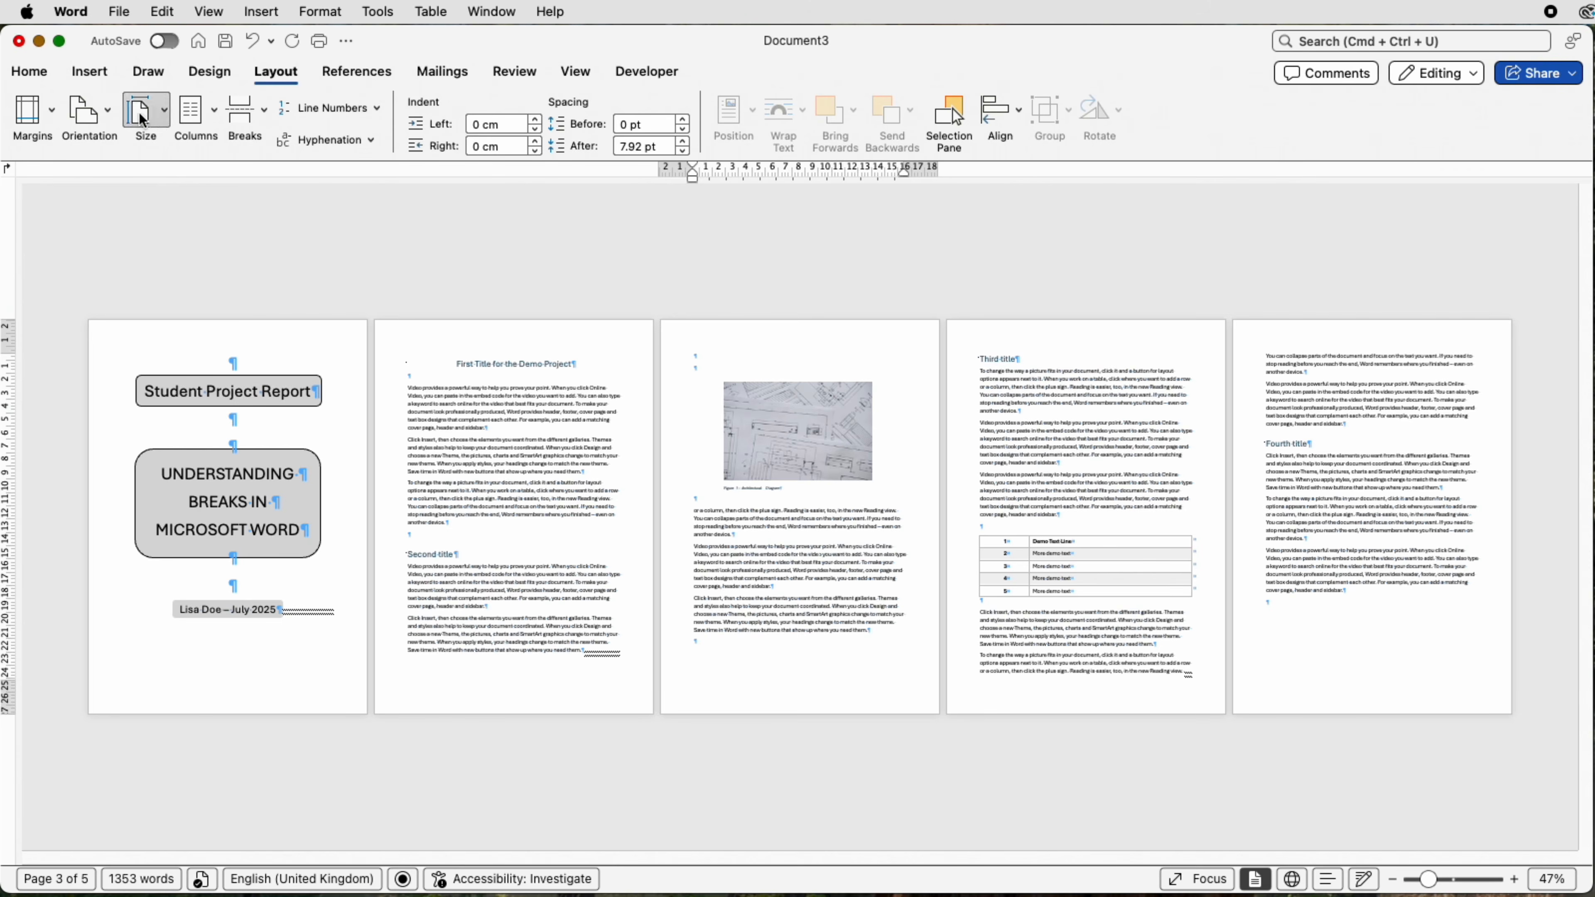
{"action": "left_click", "coordinate": [110, 113]}
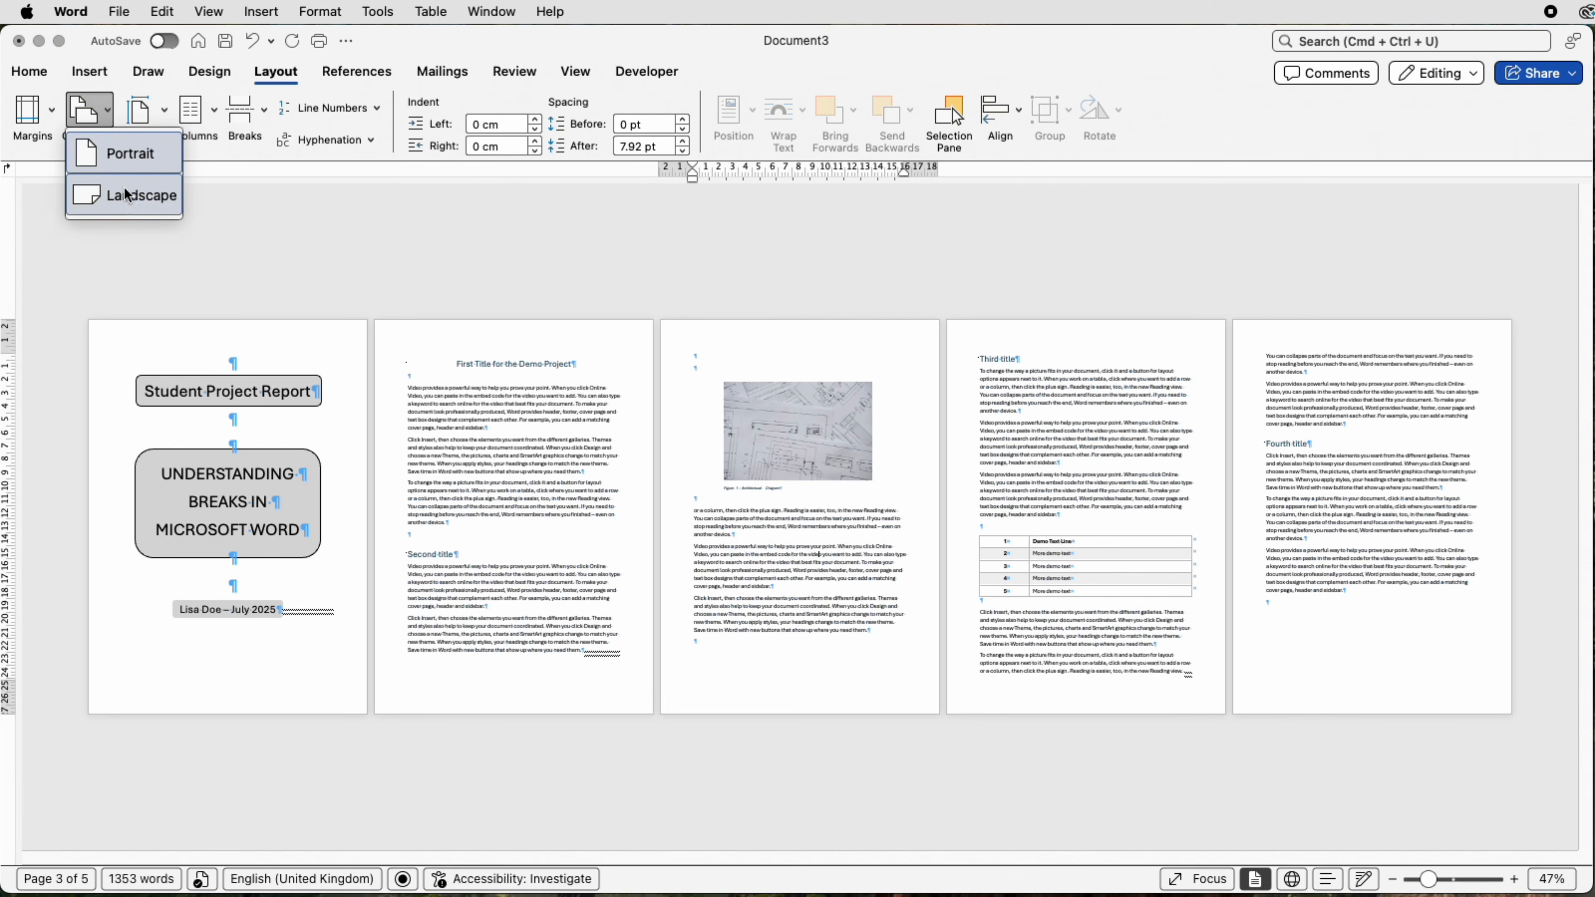
{"action": "left_click", "coordinate": [130, 199]}
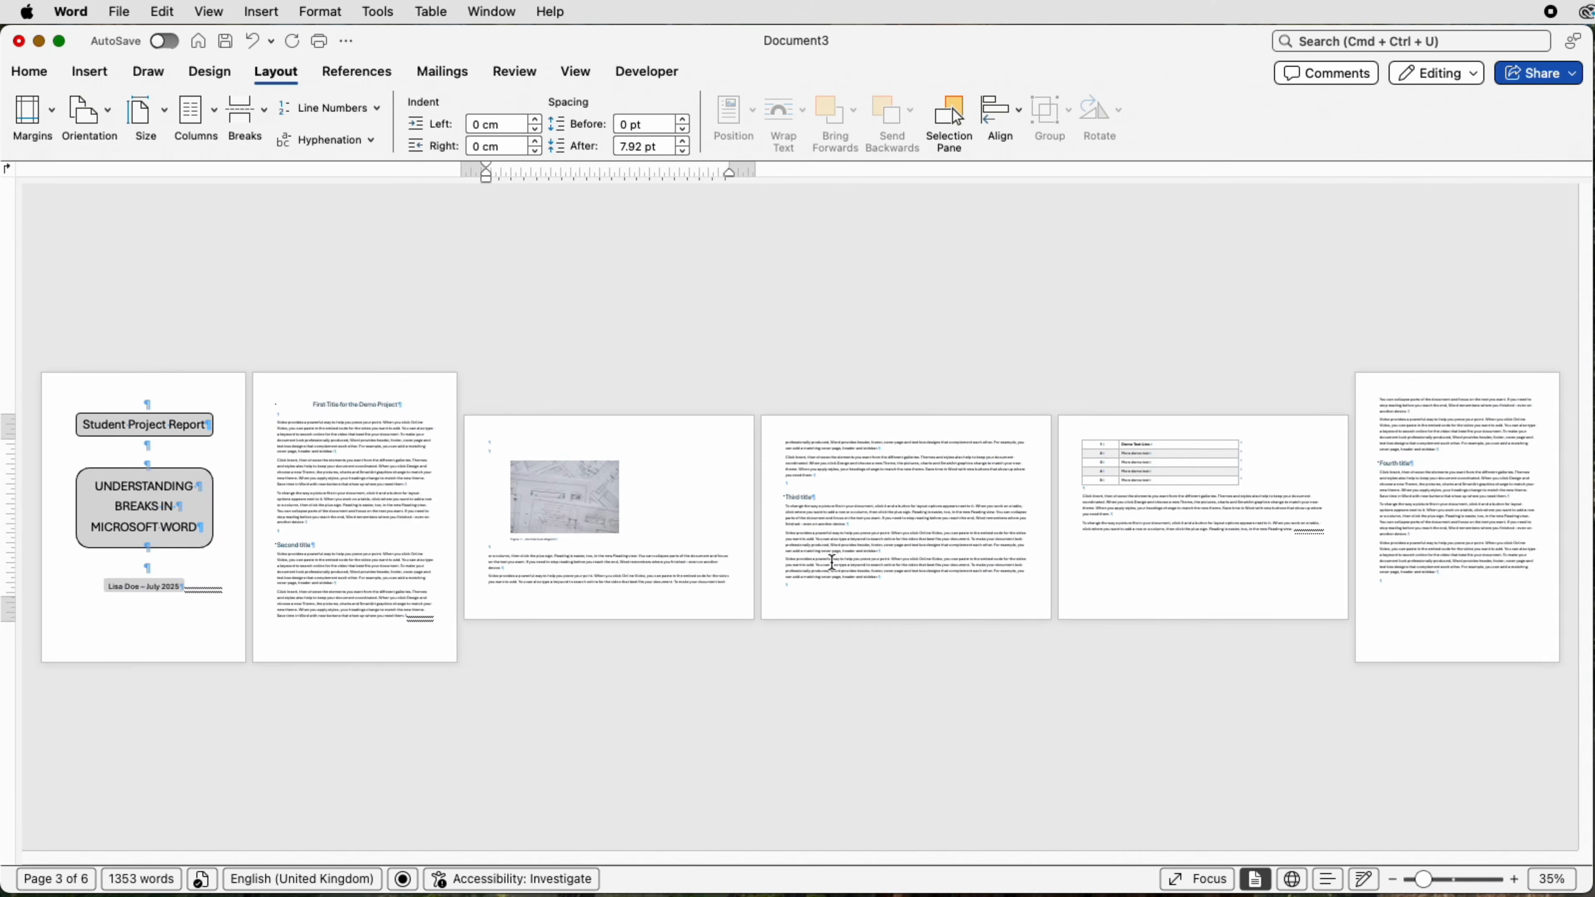
Arrange the text of the landscape section in two columns
{"action": "left_click", "coordinate": [827, 557]}
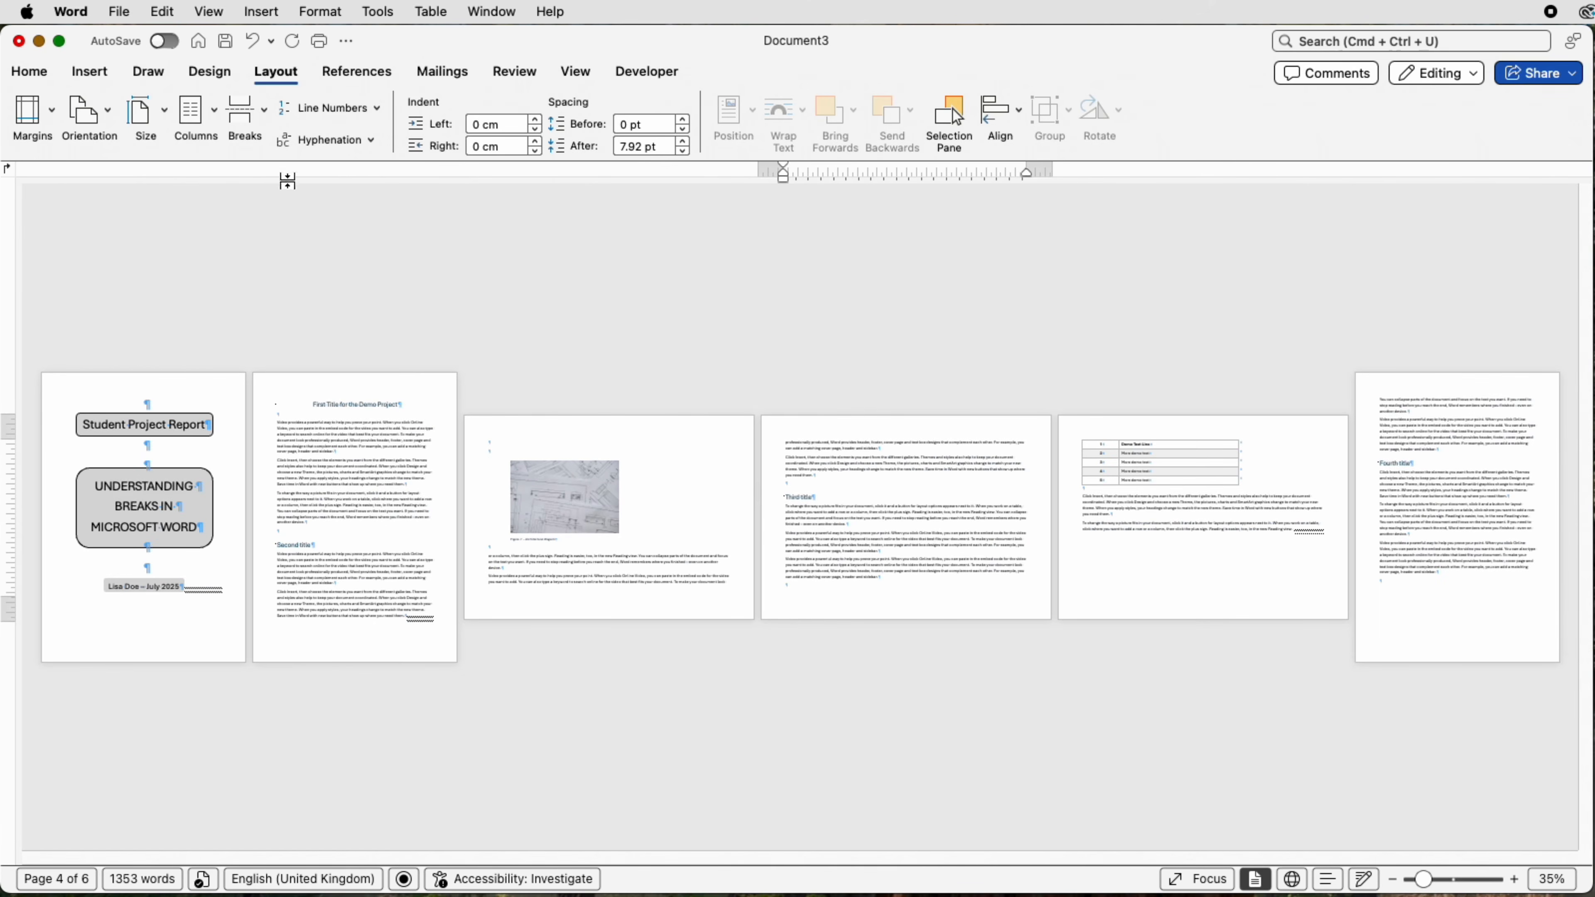
{"action": "left_click", "coordinate": [214, 112]}
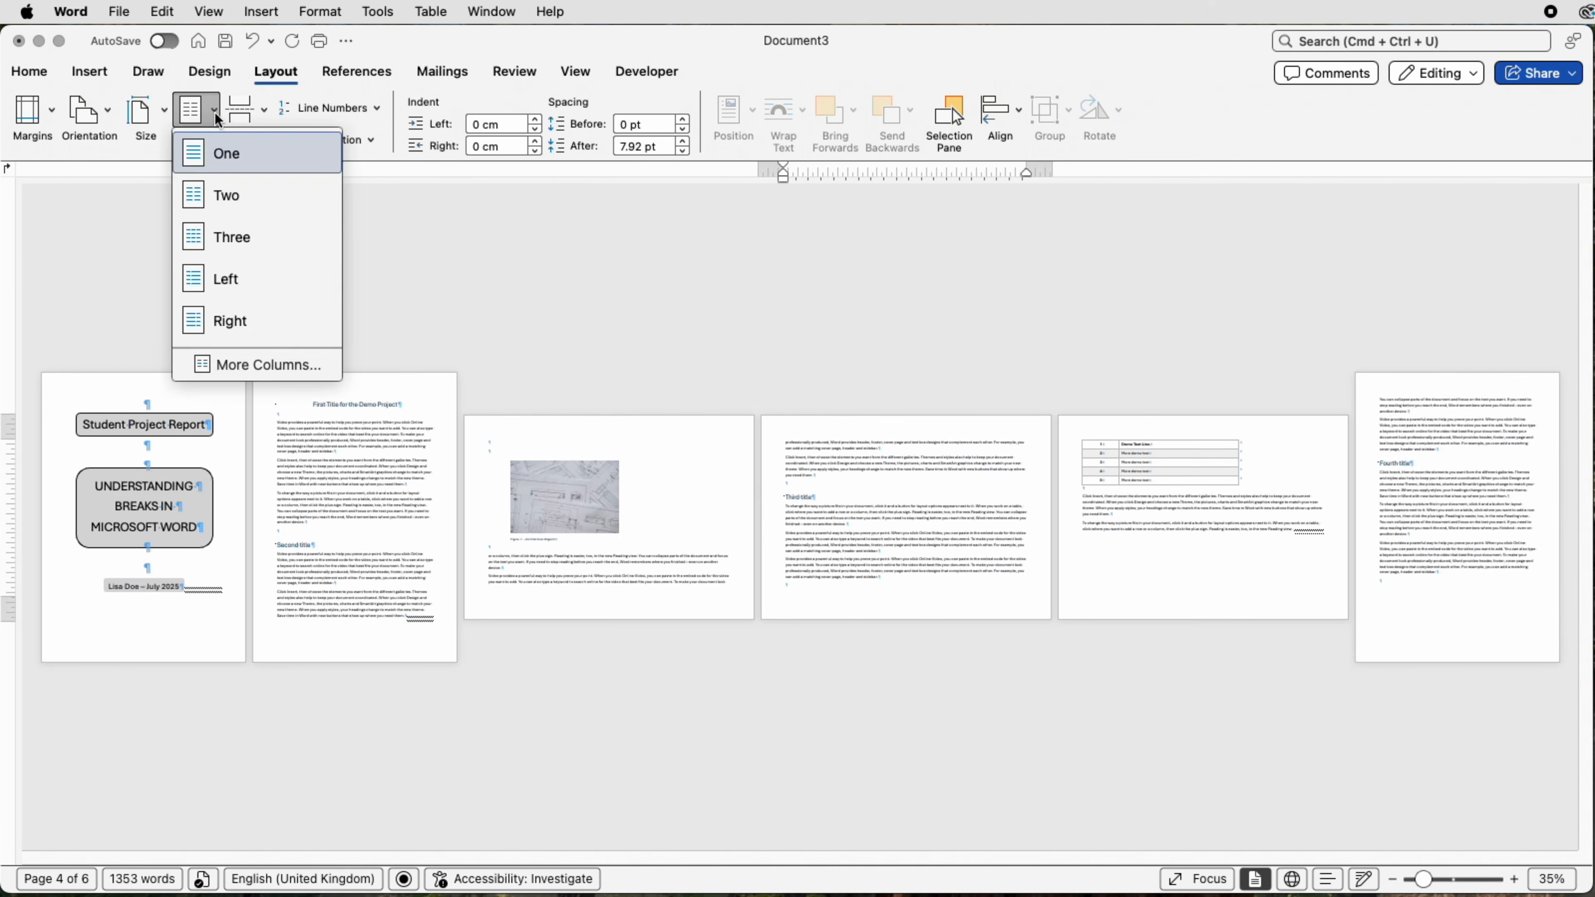
{"action": "left_click", "coordinate": [228, 205]}
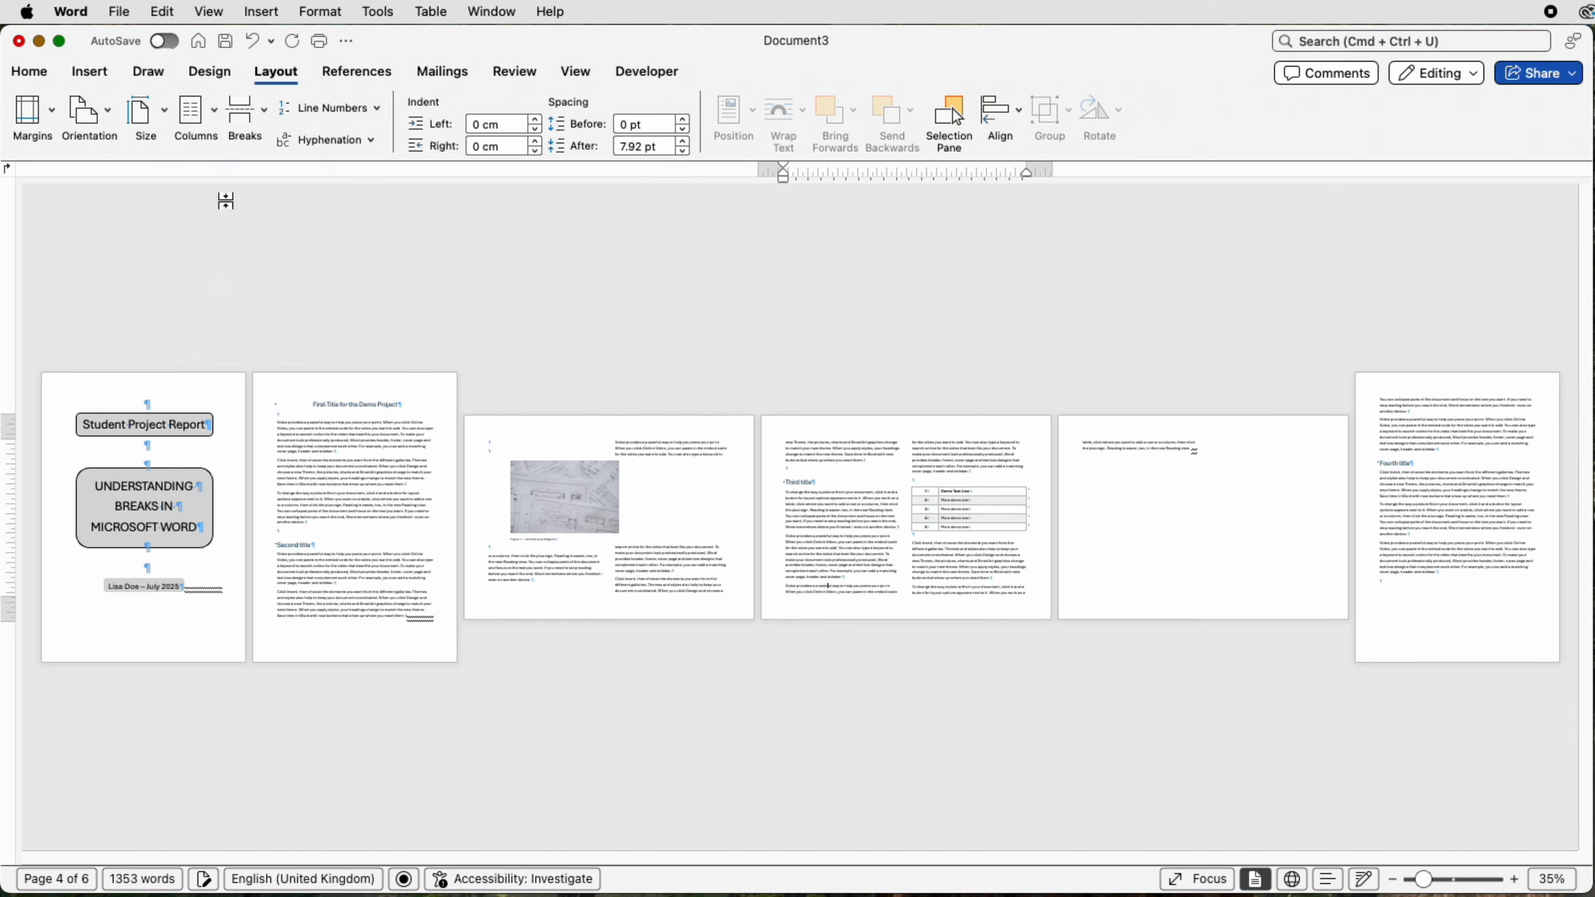